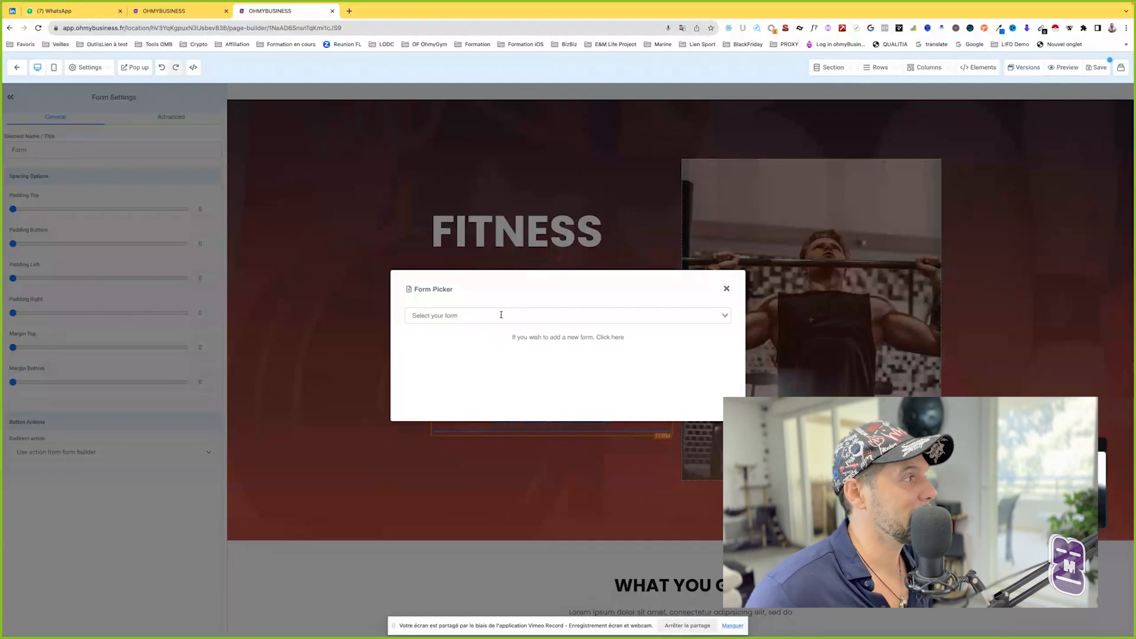
- Choose "Formulaire Capture Bilan forme offert" as the form for the new form element in the hero column
click(501, 315)
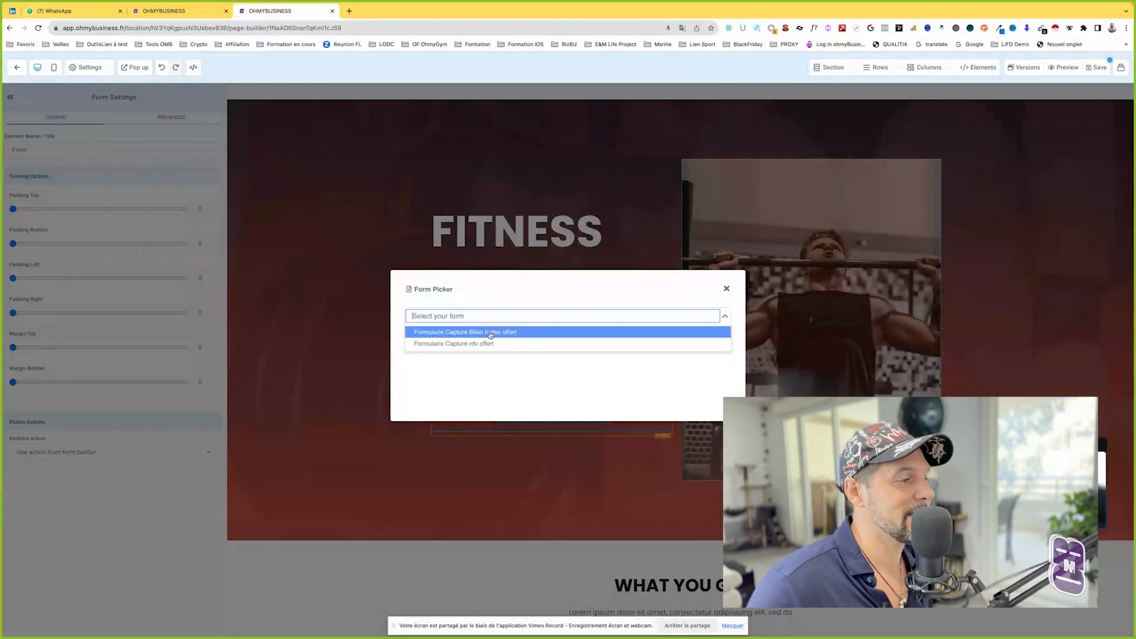
click(491, 333)
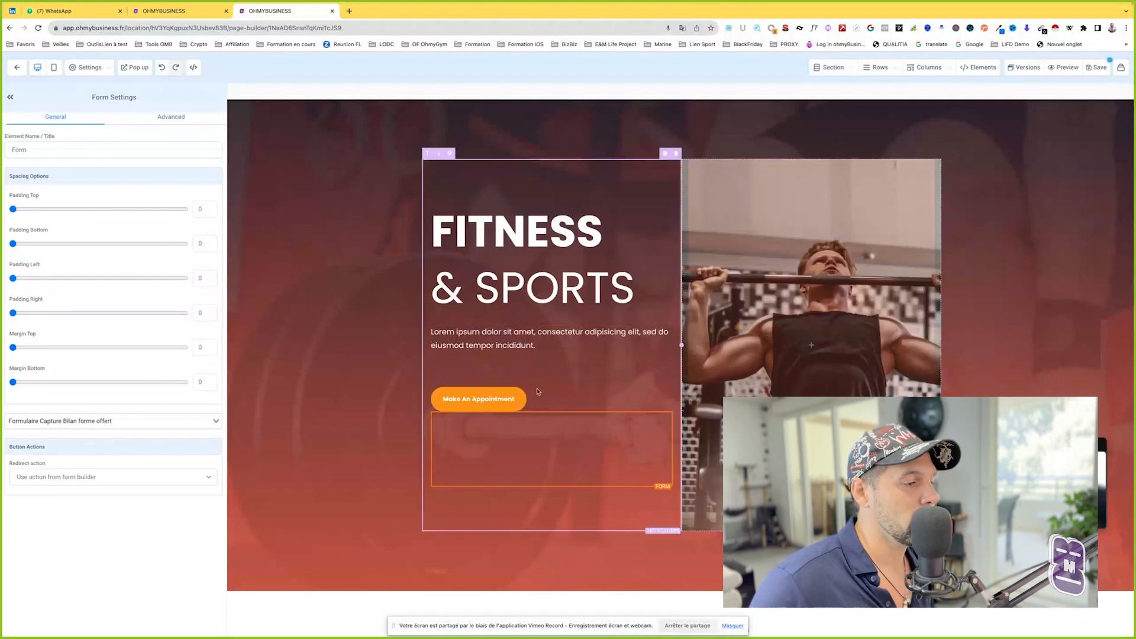
scroll(557, 355, down, 2)
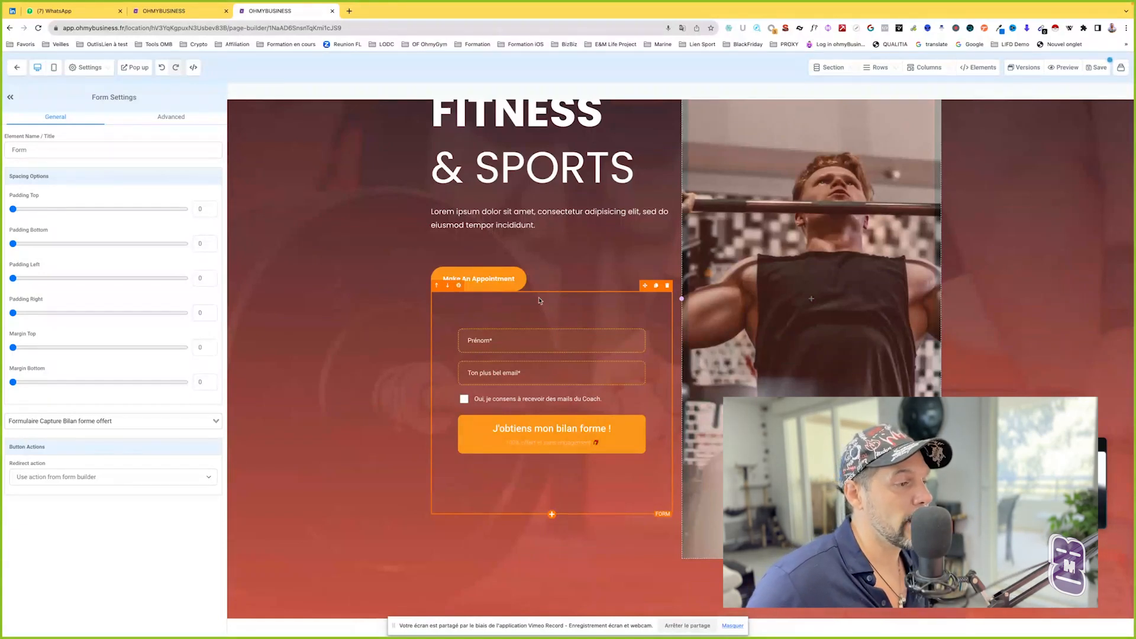
- Move the form from the hero column to below the subheadline of the "WHAT YOU GET" section
scroll(554, 315, down, 5)
scroll(491, 225, up, 3)
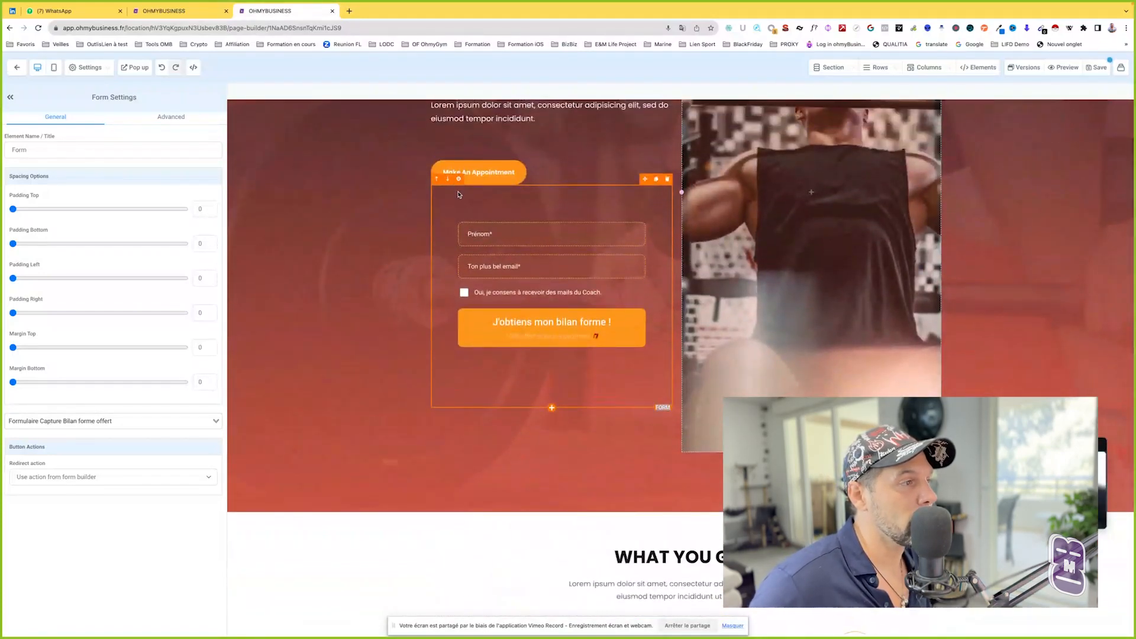
drag(645, 178, 716, 439)
scroll(681, 331, down, 2)
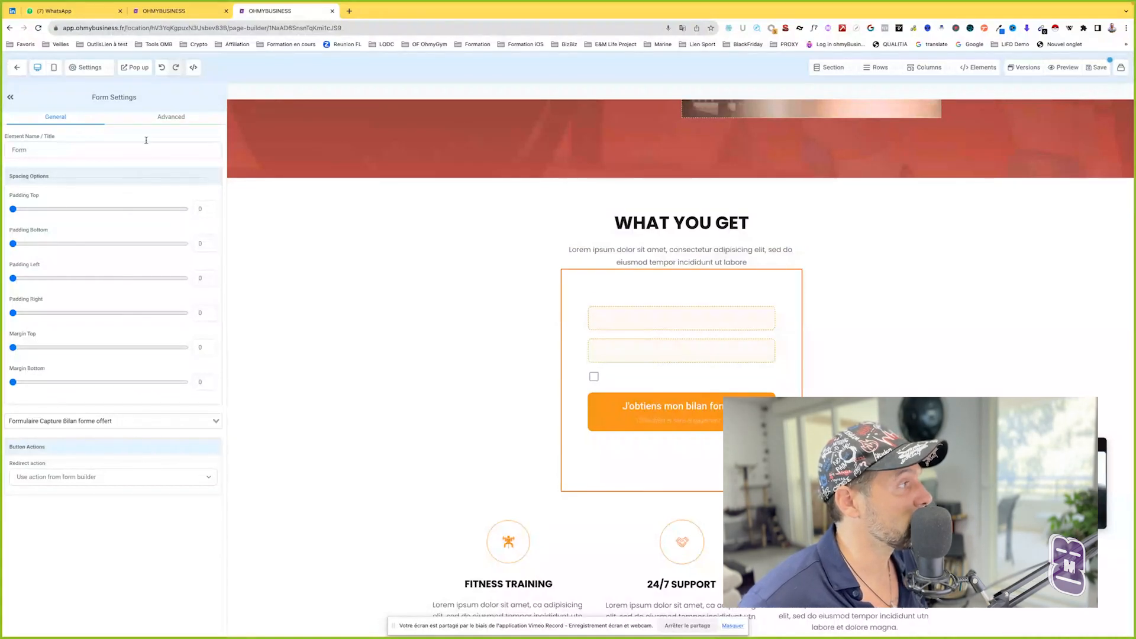
- Set the form's top margin to 39 and bottom margin to 37, and move it back above the hero's "Make An Appointment" button
click(159, 121)
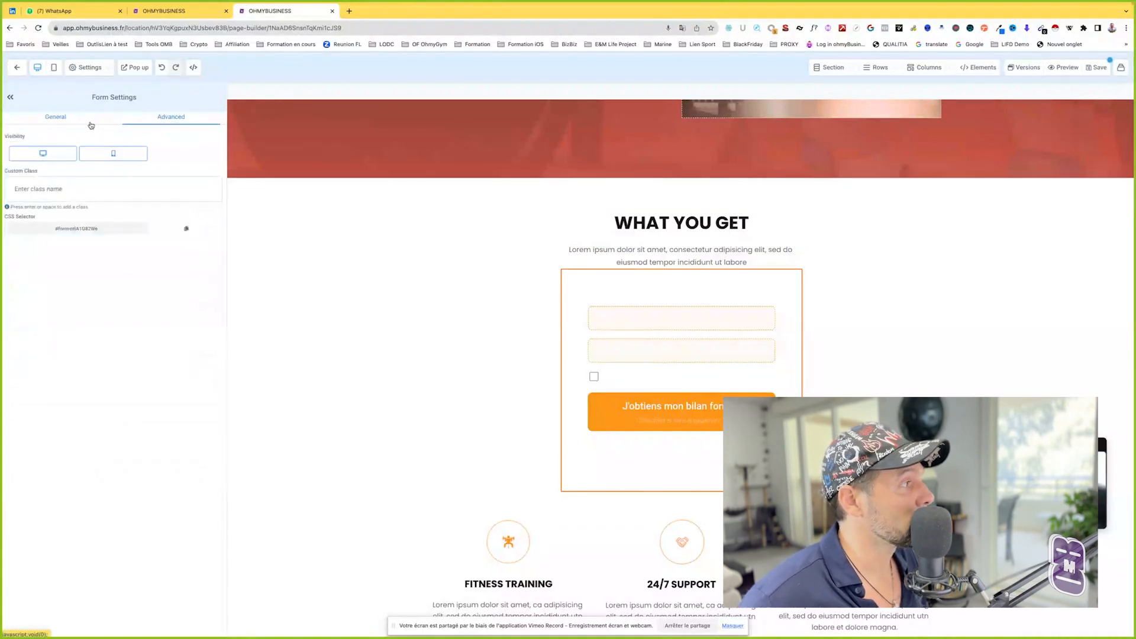
click(68, 122)
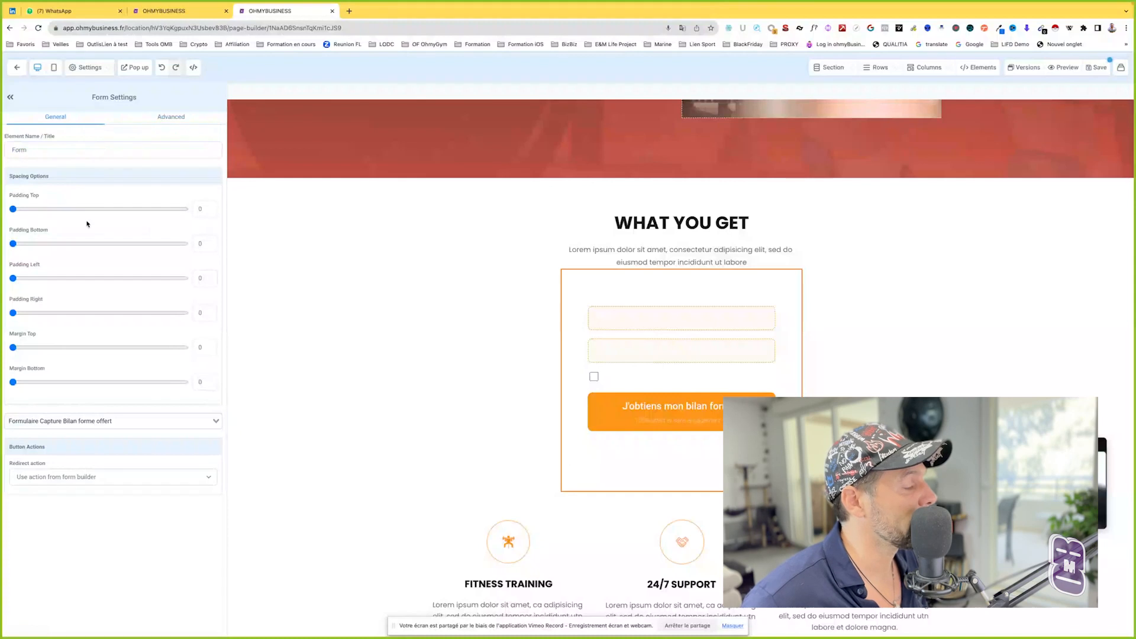
mouse_move(12, 209)
mouse_down()
mouse_move(101, 215)
mouse_move(12, 210)
mouse_up()
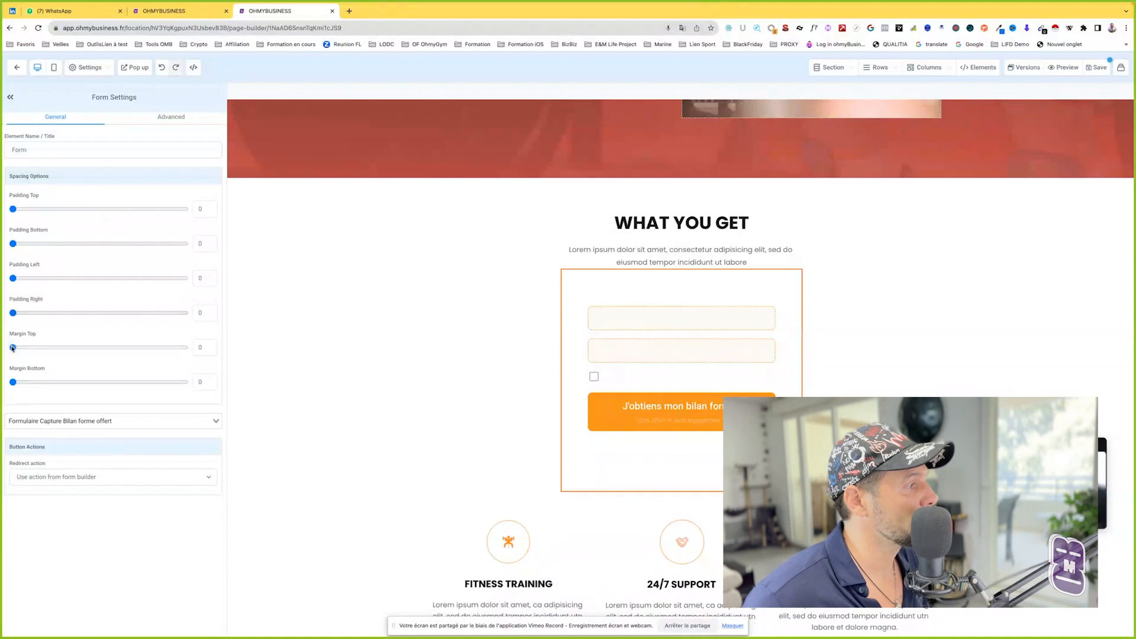
drag(12, 347, 80, 347)
drag(13, 381, 77, 381)
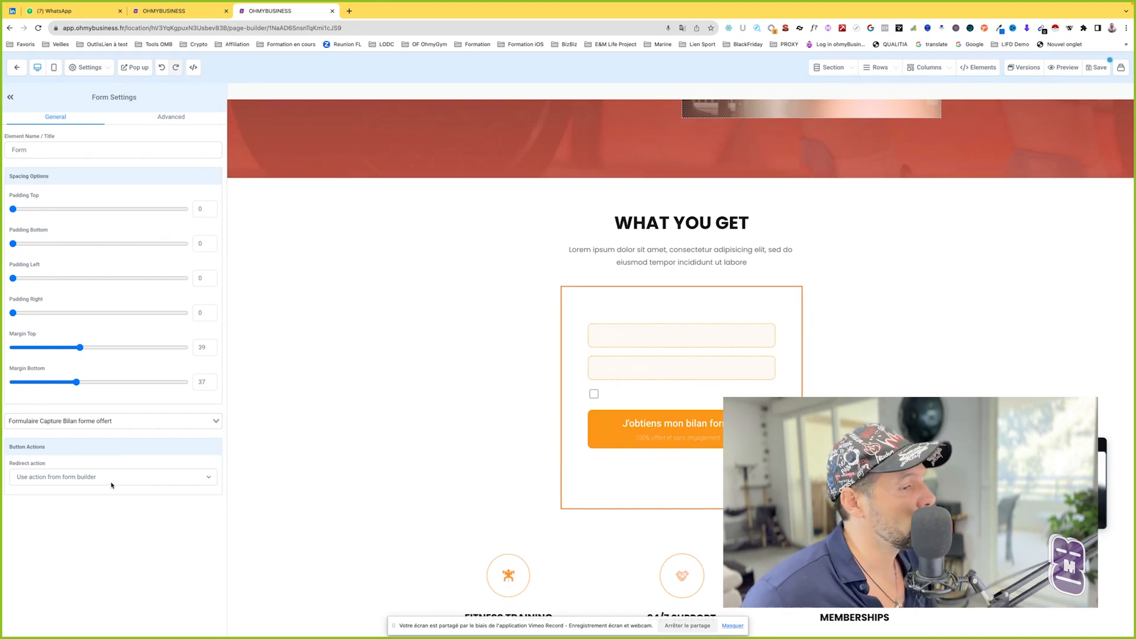
scroll(474, 296, up, 3)
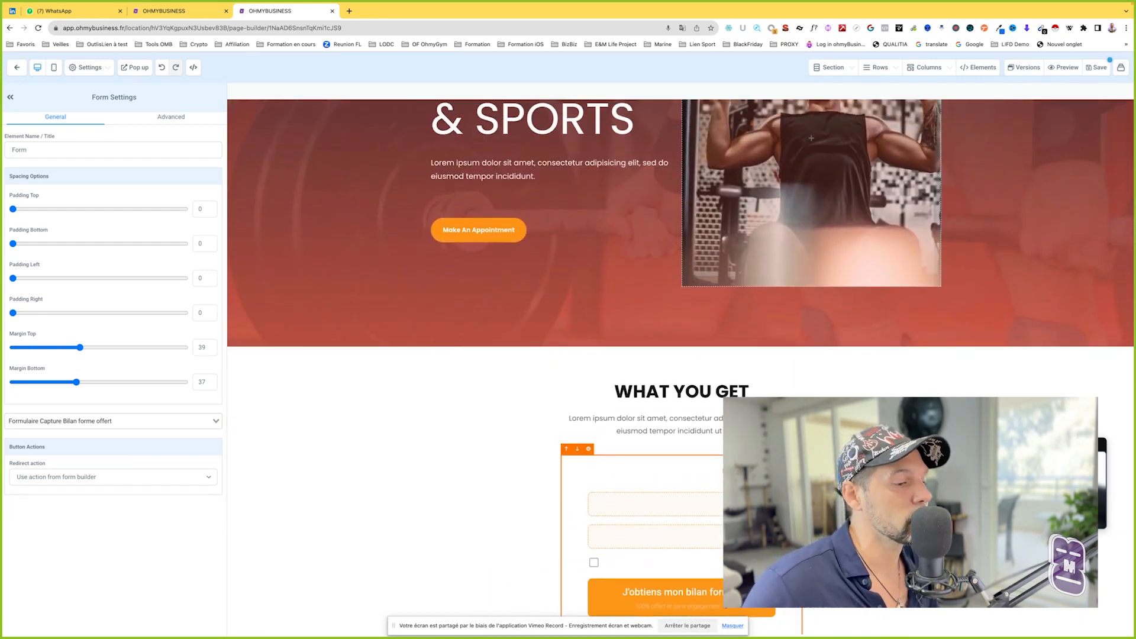
drag(591, 467, 593, 244)
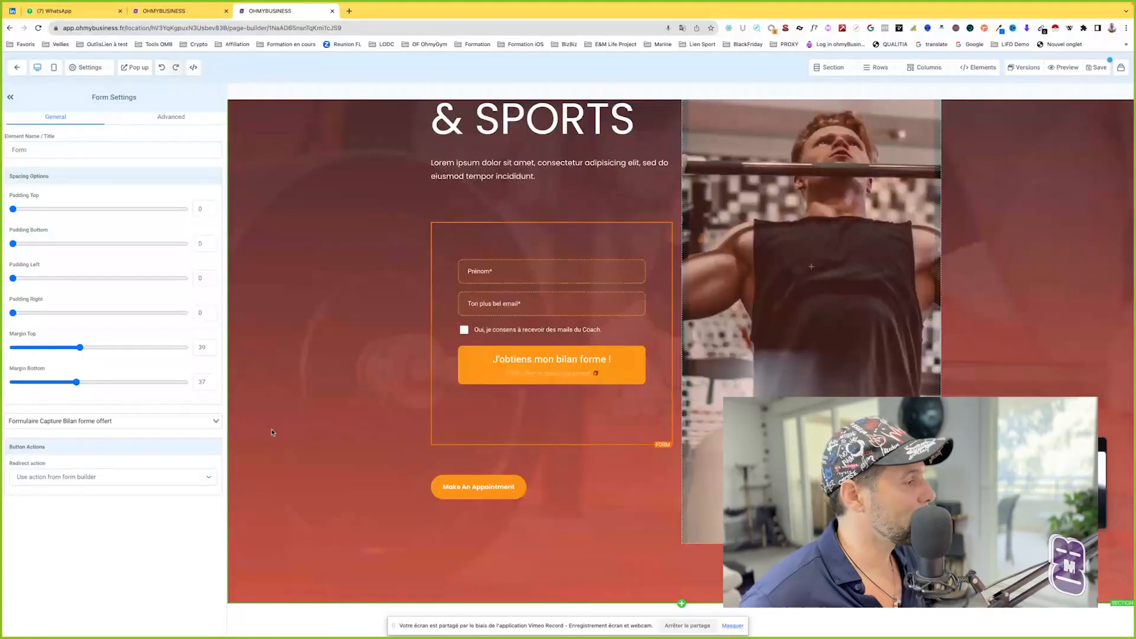
click(150, 479)
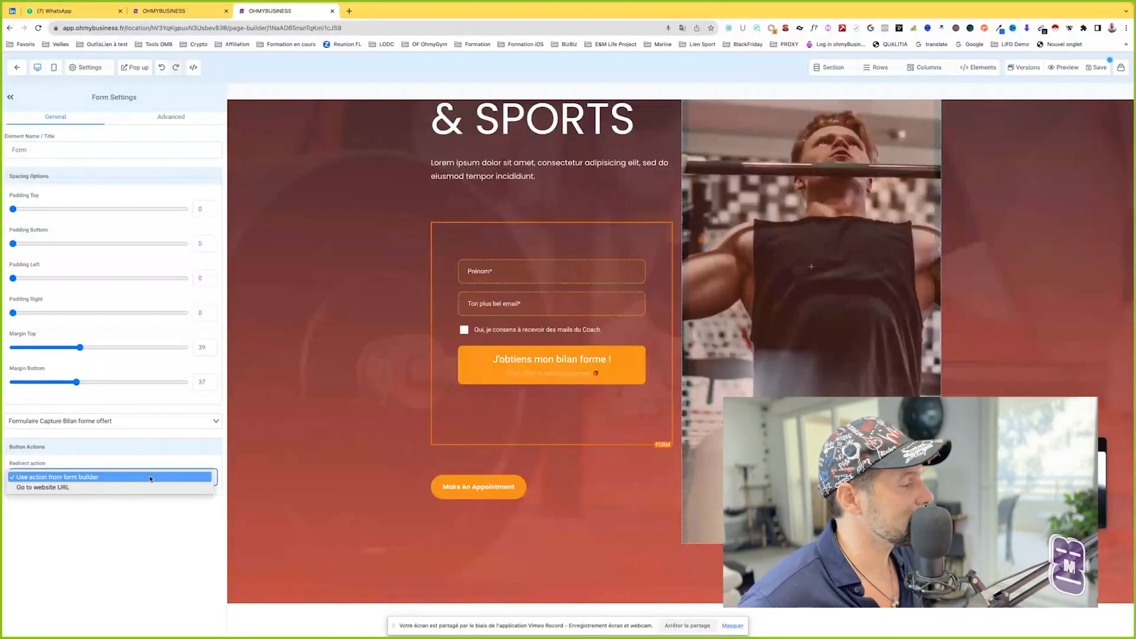
click(96, 488)
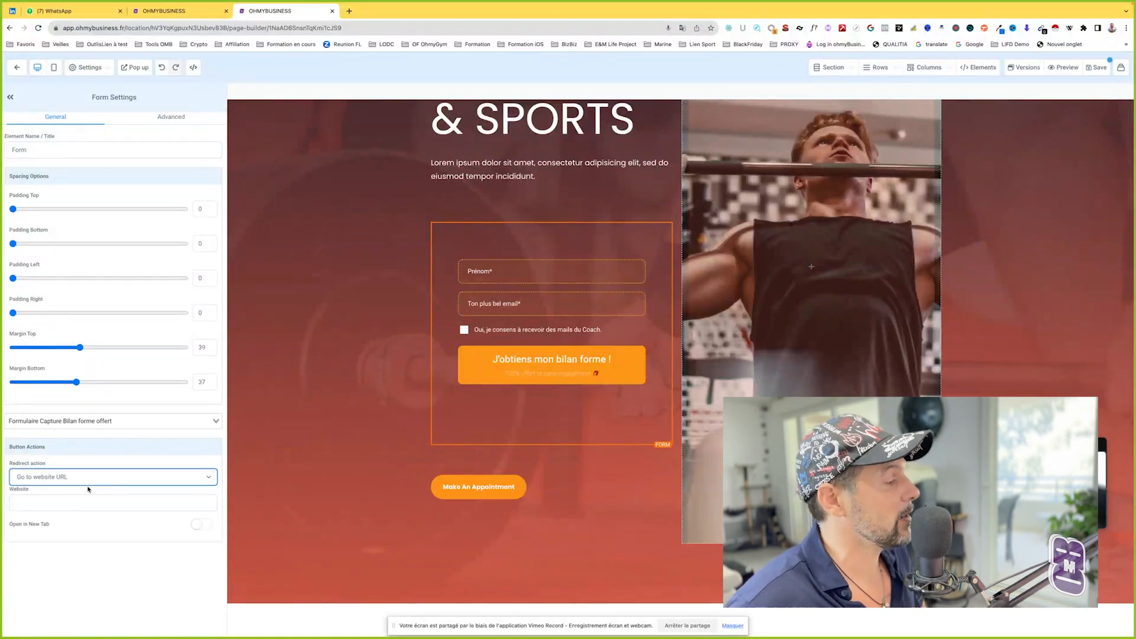
click(54, 507)
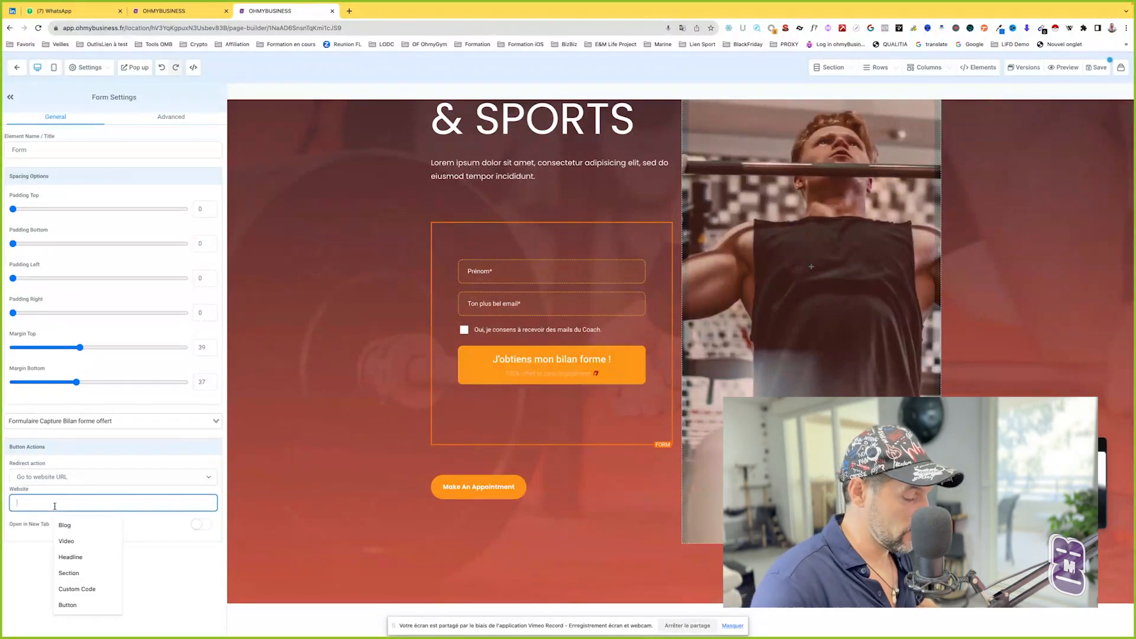
text(https://google.fr)
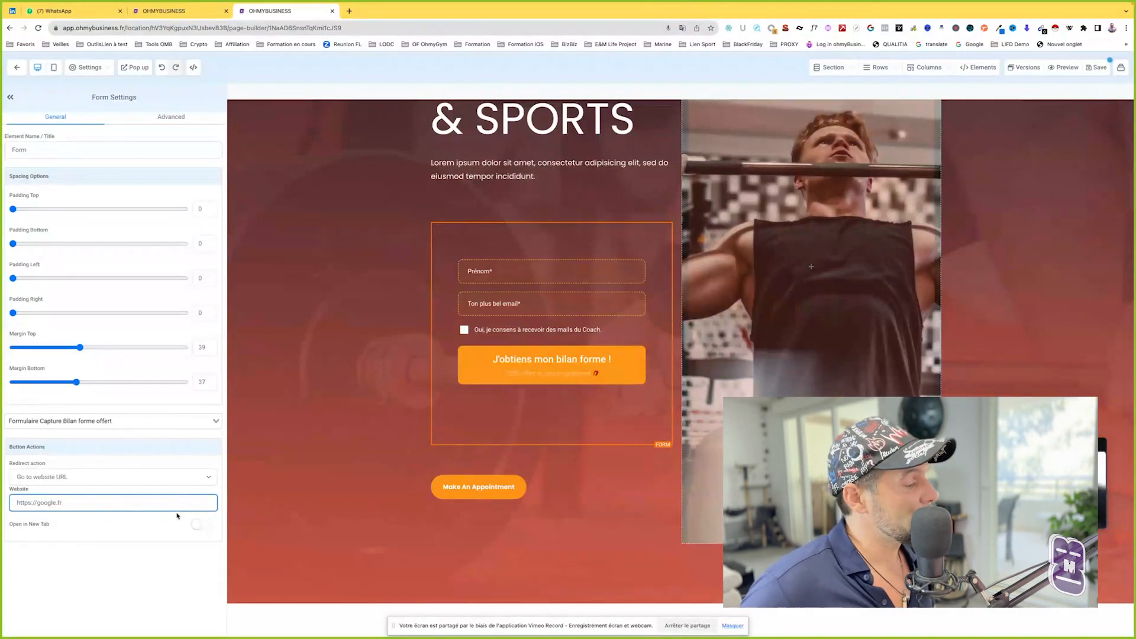
click(197, 525)
click(202, 525)
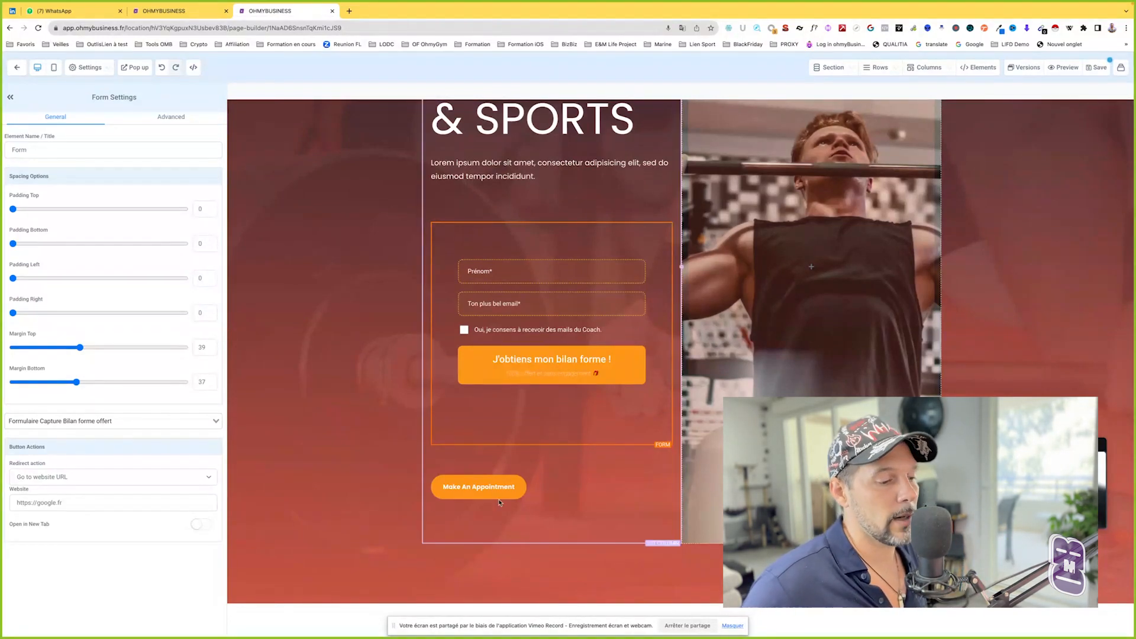
click(733, 626)
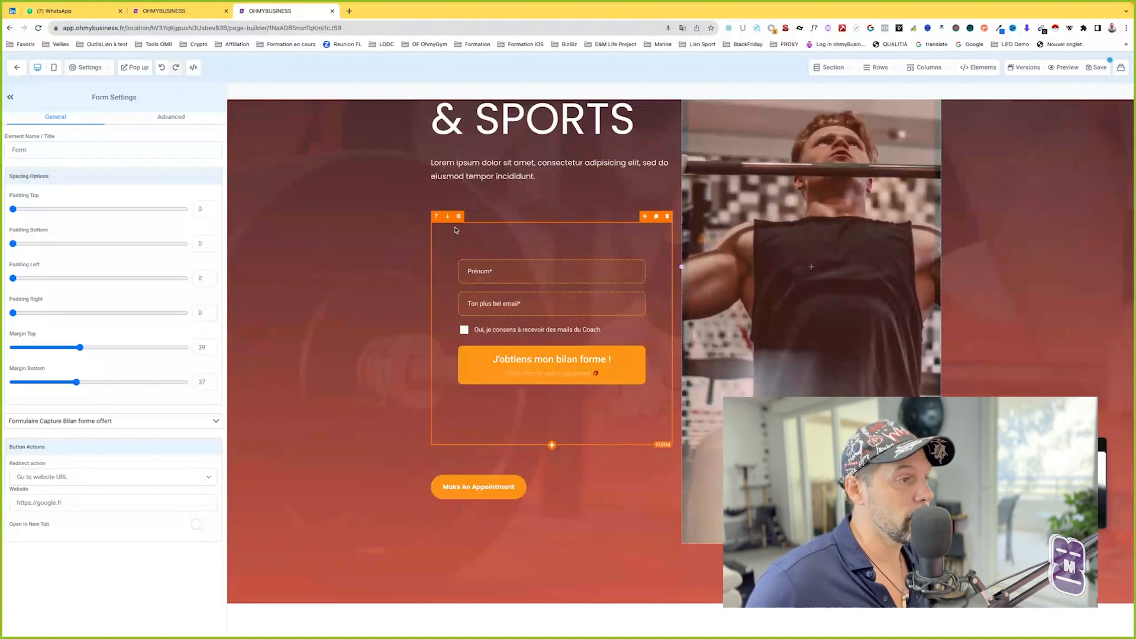
- Move the form from the hero column to between the "WHAT YOU GET" headline and its subheadline
drag(643, 218, 654, 423)
scroll(654, 424, down, 2)
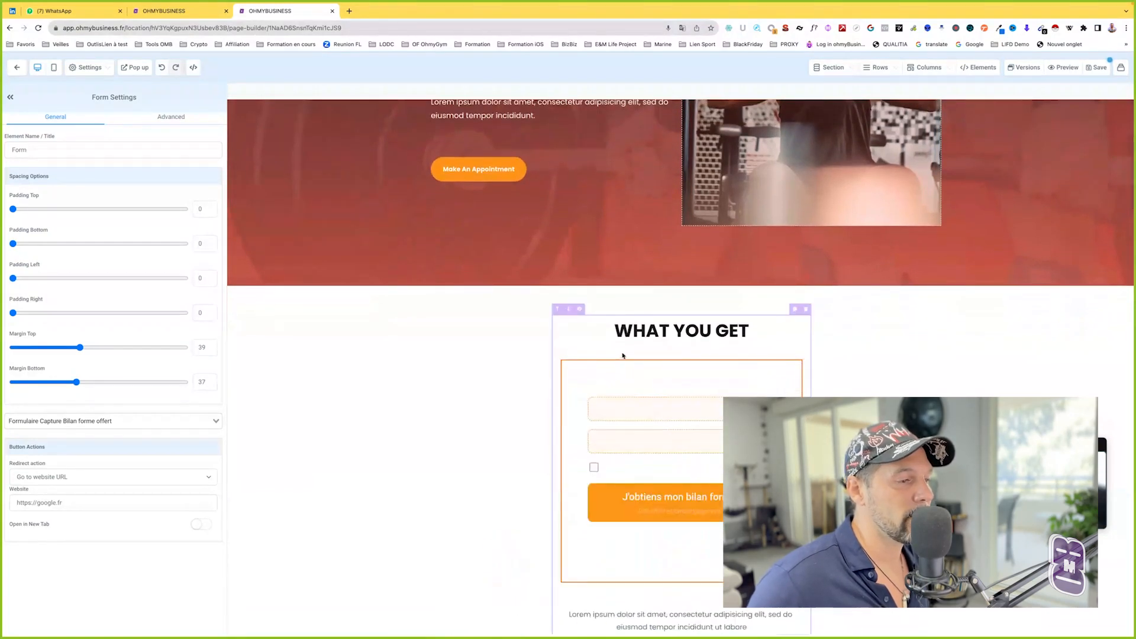
scroll(622, 355, down, 1)
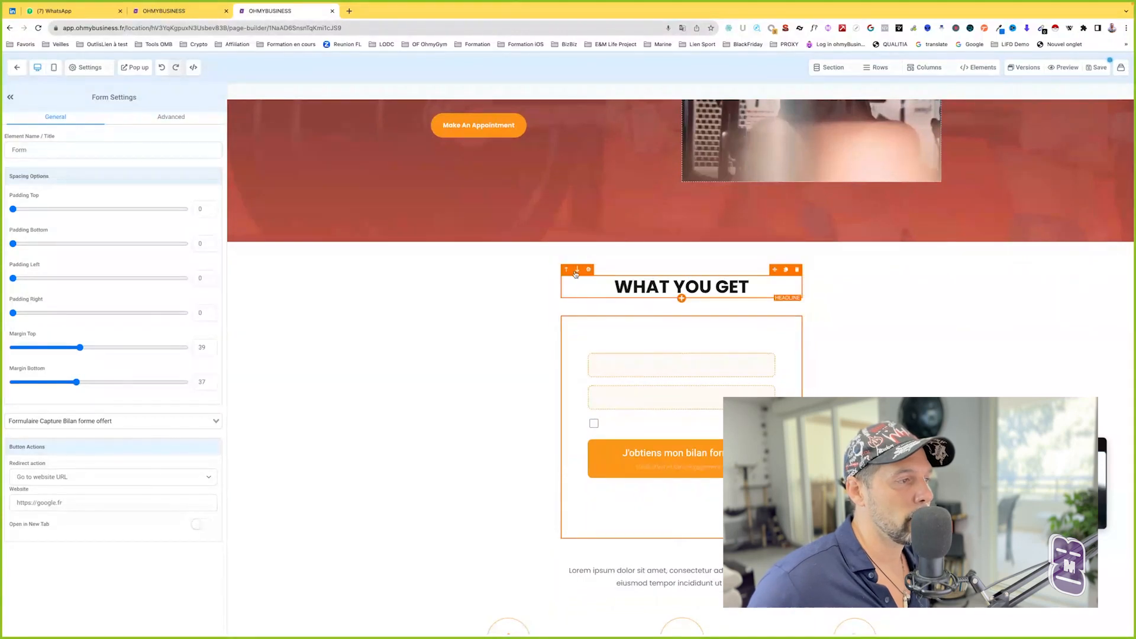
scroll(535, 335, down, 4)
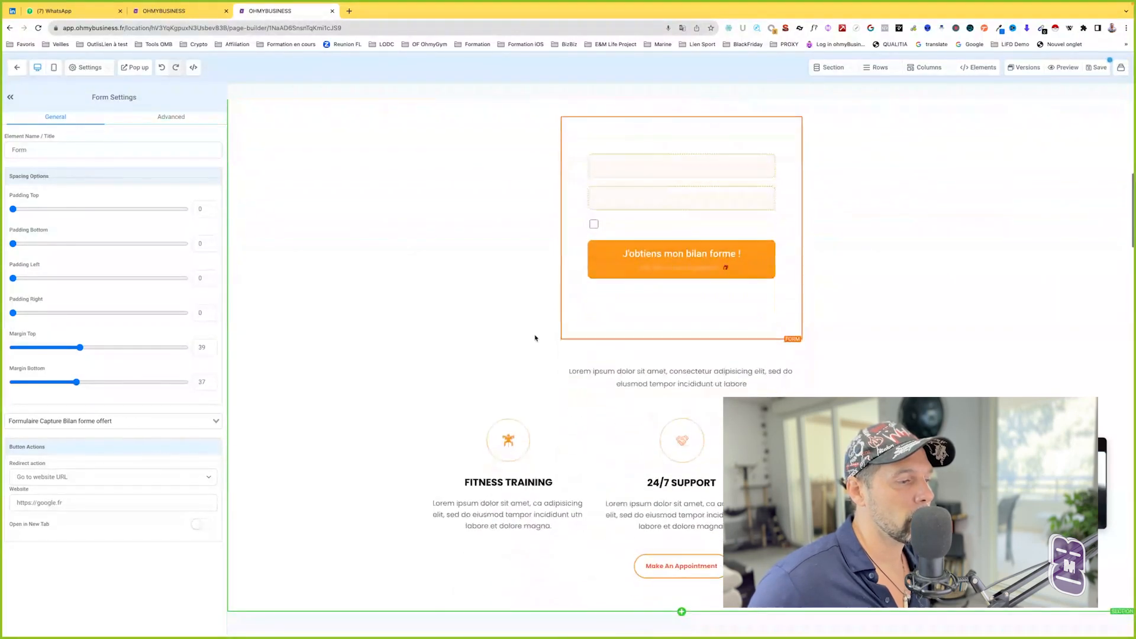
scroll(535, 337, up, 3)
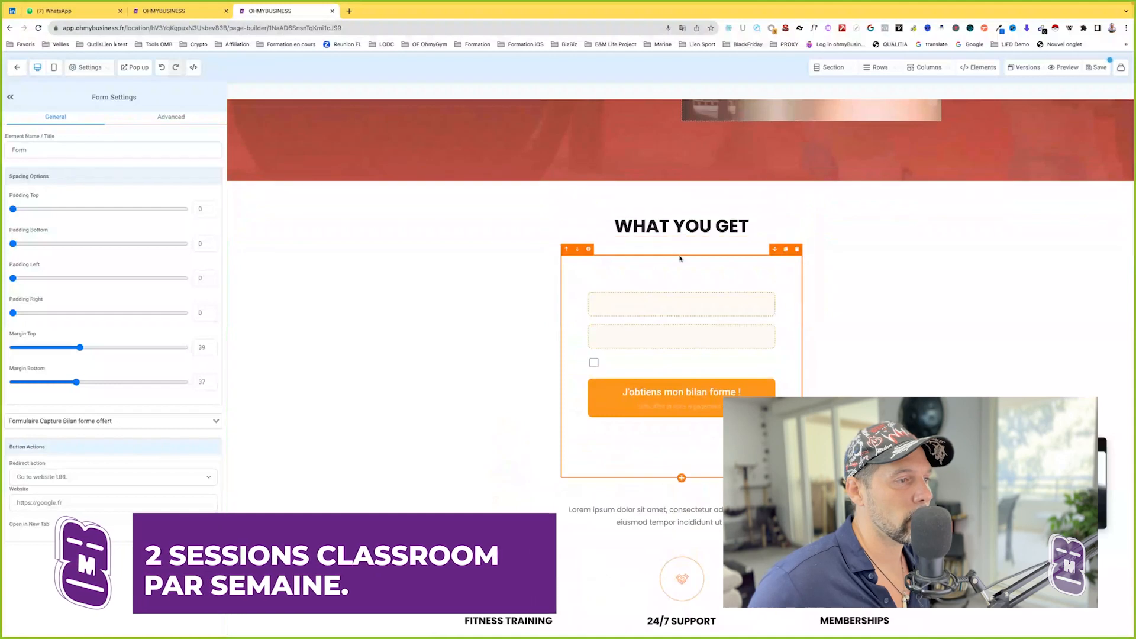
scroll(680, 259, down, 2)
scroll(680, 258, down, 1)
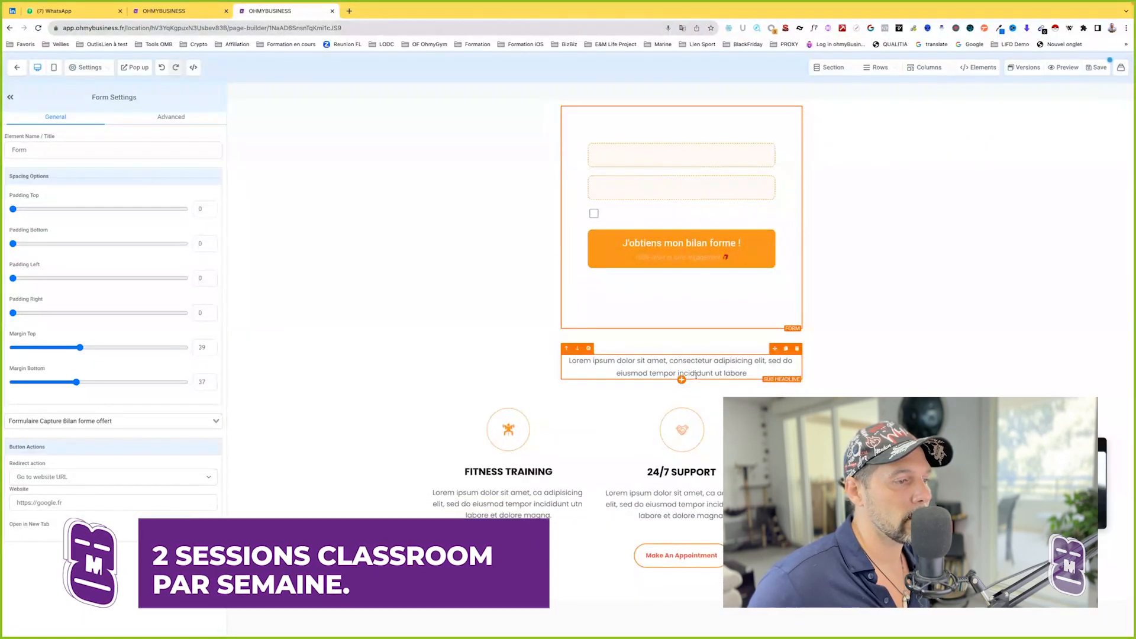
- Add a one-column row below the "WHAT YOU GET" subheadline and move the section's headline into it
click(682, 391)
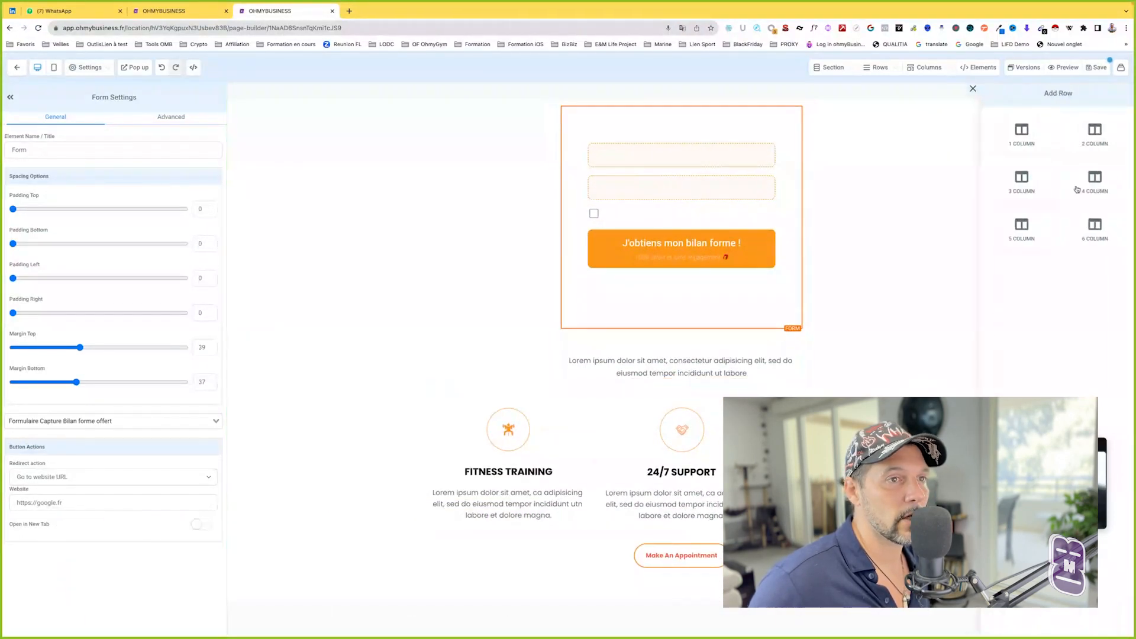
click(1023, 136)
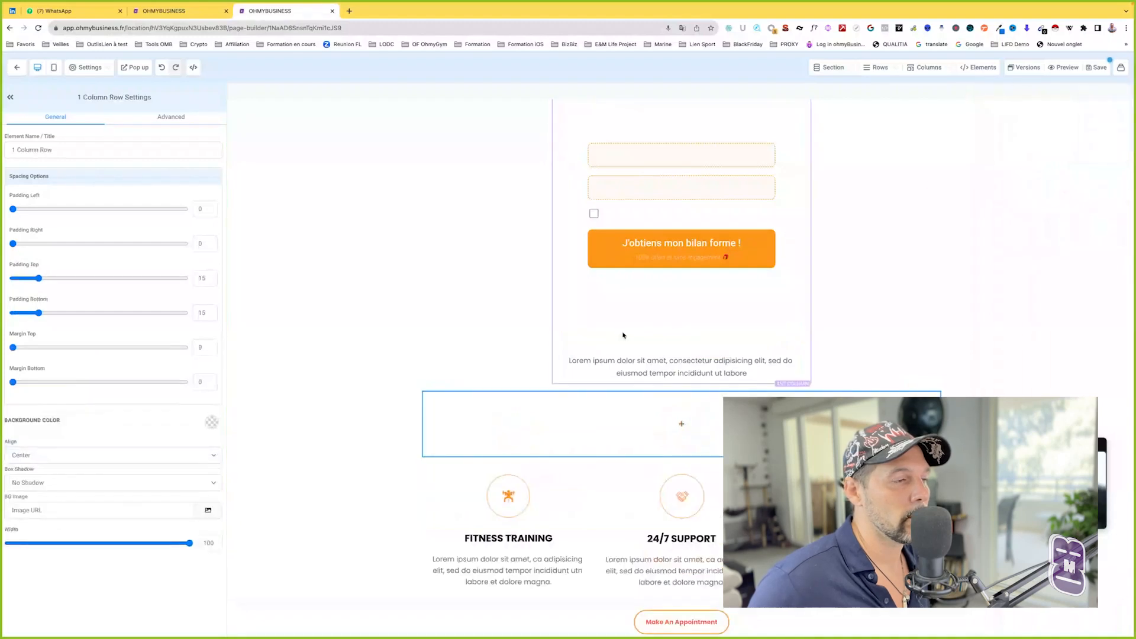
scroll(624, 335, up, 2)
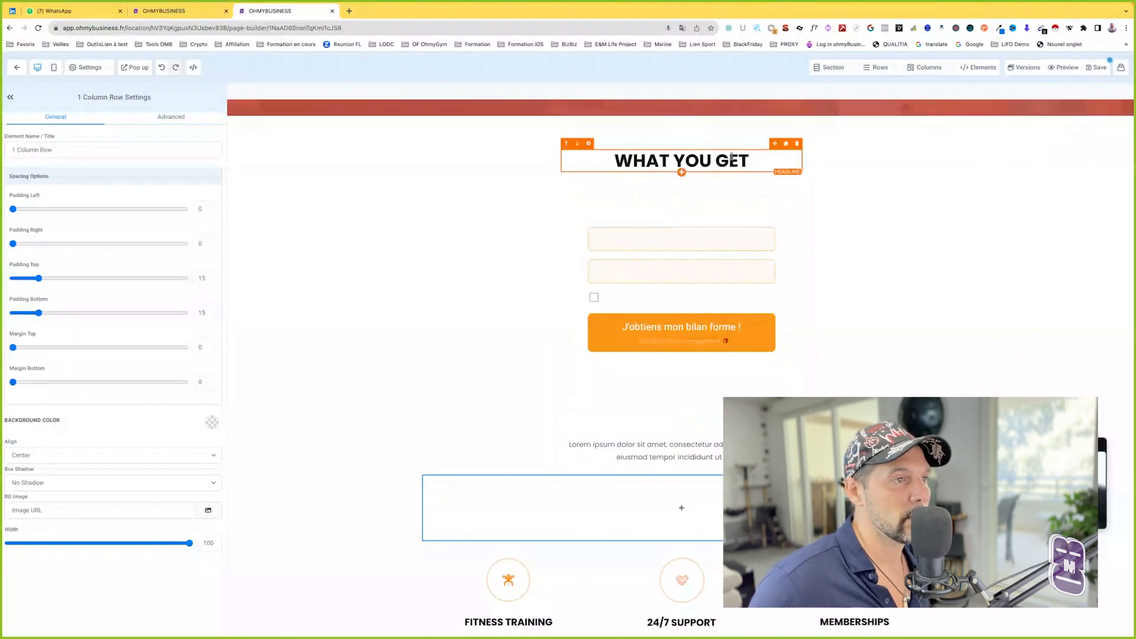
drag(681, 161, 686, 494)
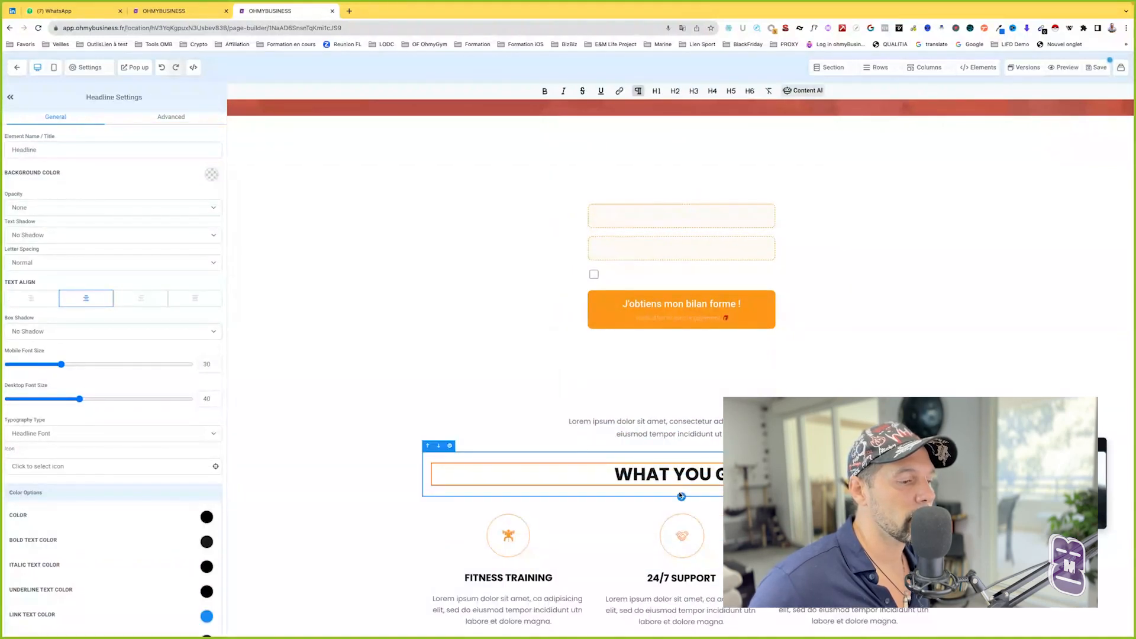
- Add two more one-column rows beneath the row holding the "WHAT YOU GET" headline
click(683, 498)
click(1023, 133)
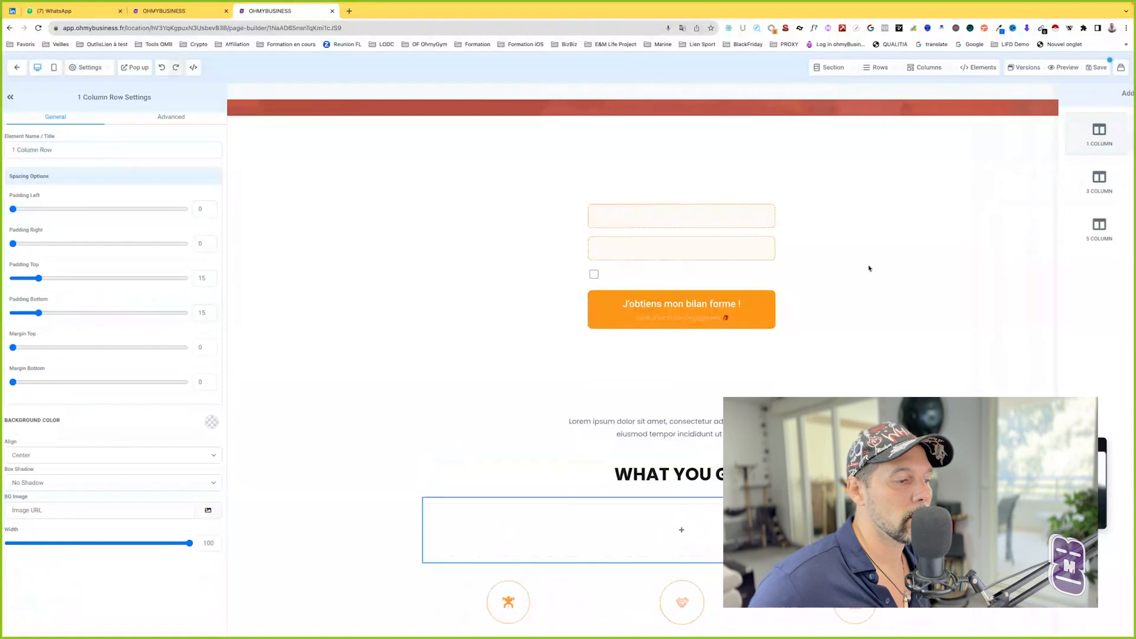
scroll(681, 414, down, 3)
click(681, 416)
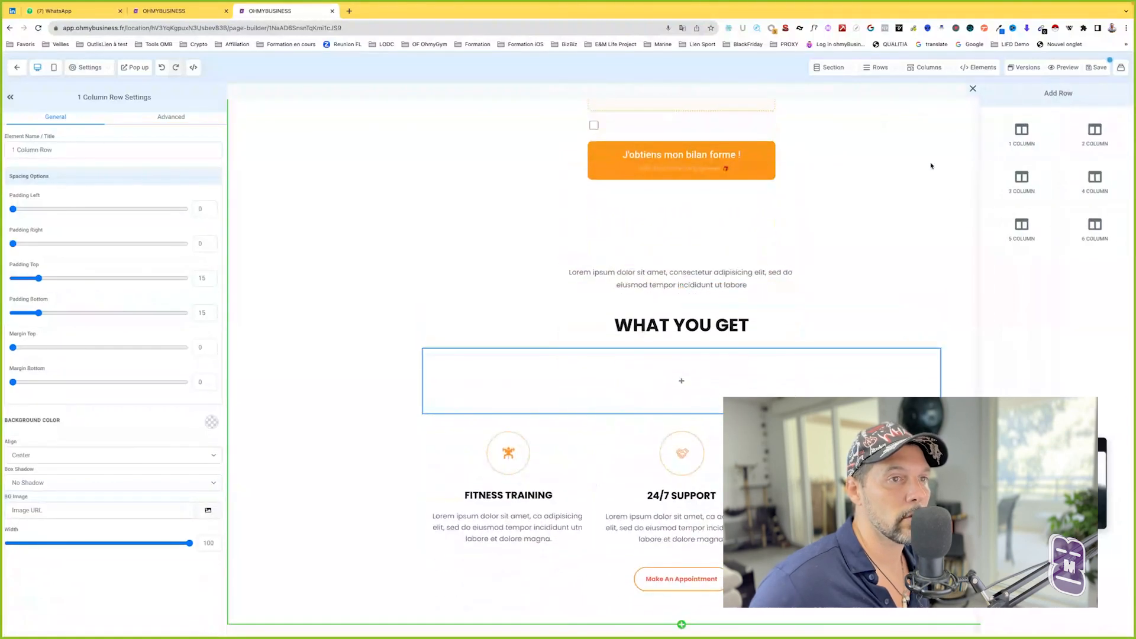
click(1016, 139)
- Move the form into the empty row directly below the "WHAT YOU GET" headline
scroll(677, 276, up, 3)
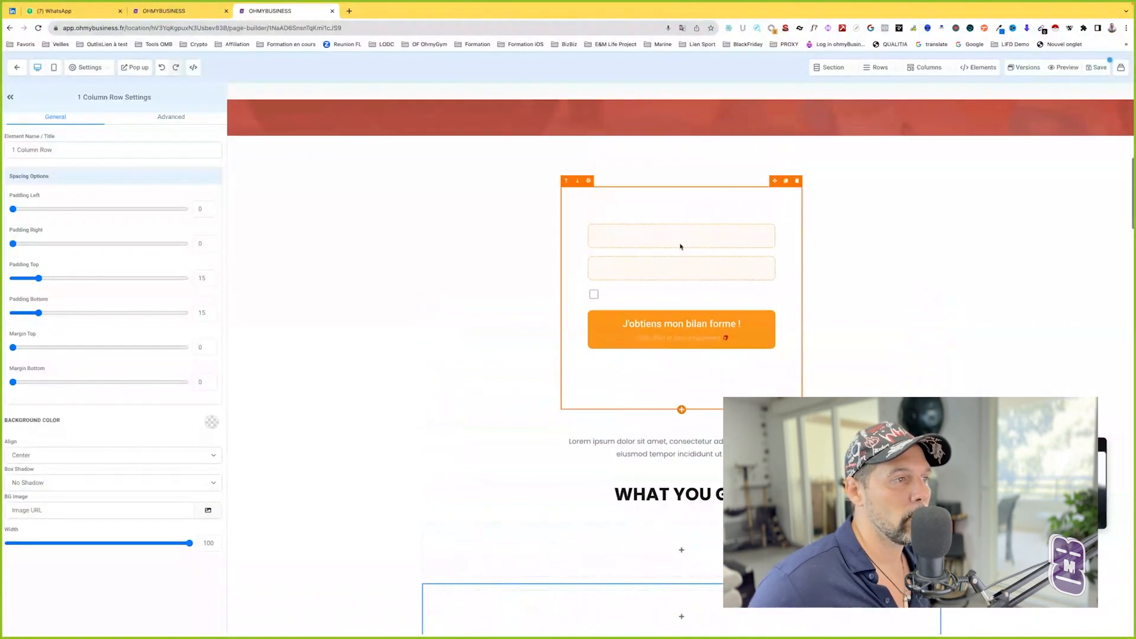
drag(777, 183, 776, 379)
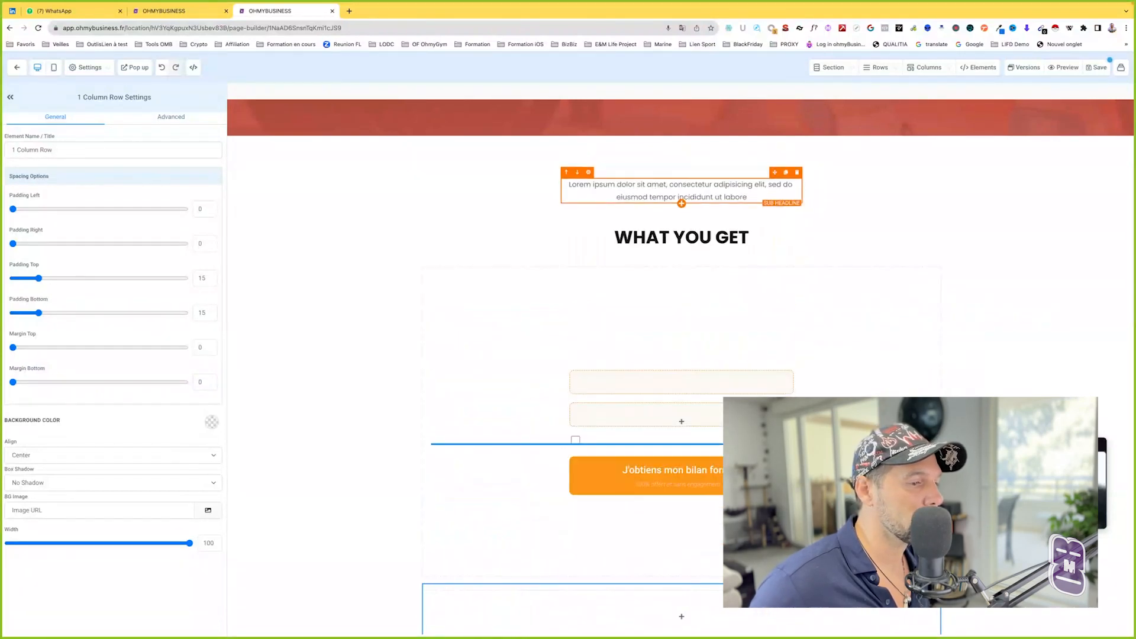
click(708, 342)
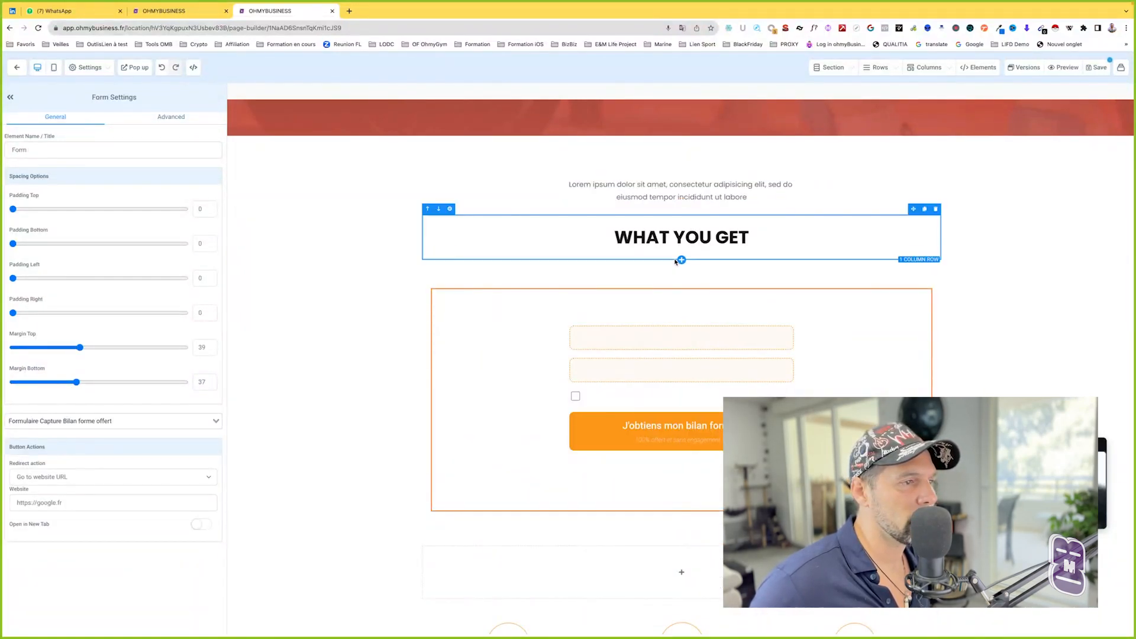
- Move the lorem ipsum subheadline from above the "WHAT YOU GET" headline into the empty row below the form
scroll(671, 344, down, 1)
scroll(669, 372, up, 5)
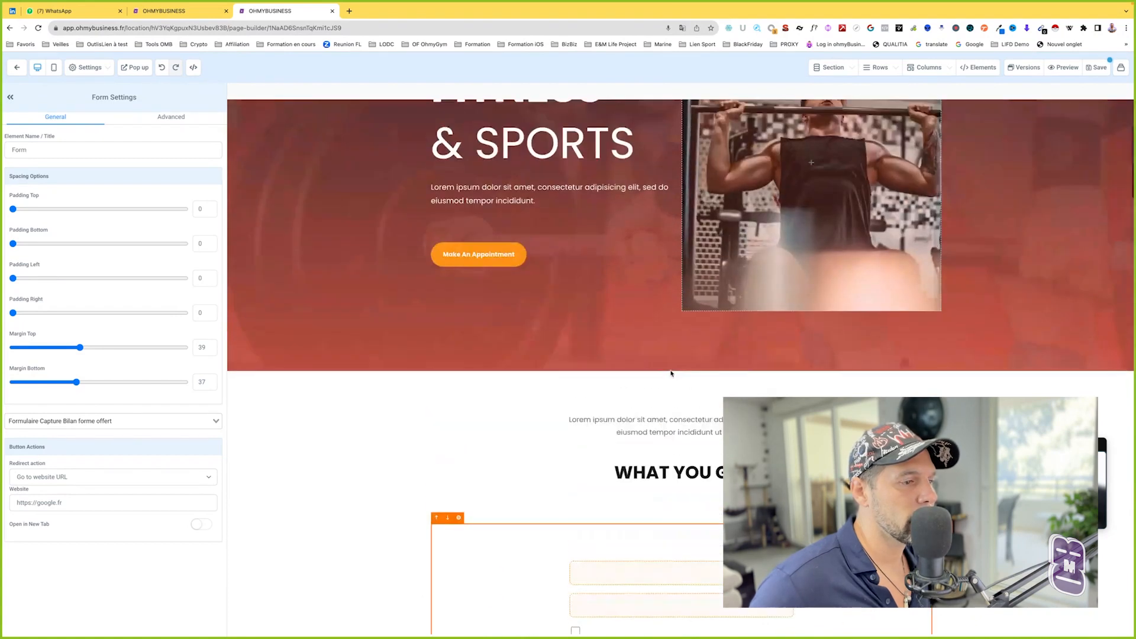
drag(775, 407, 680, 556)
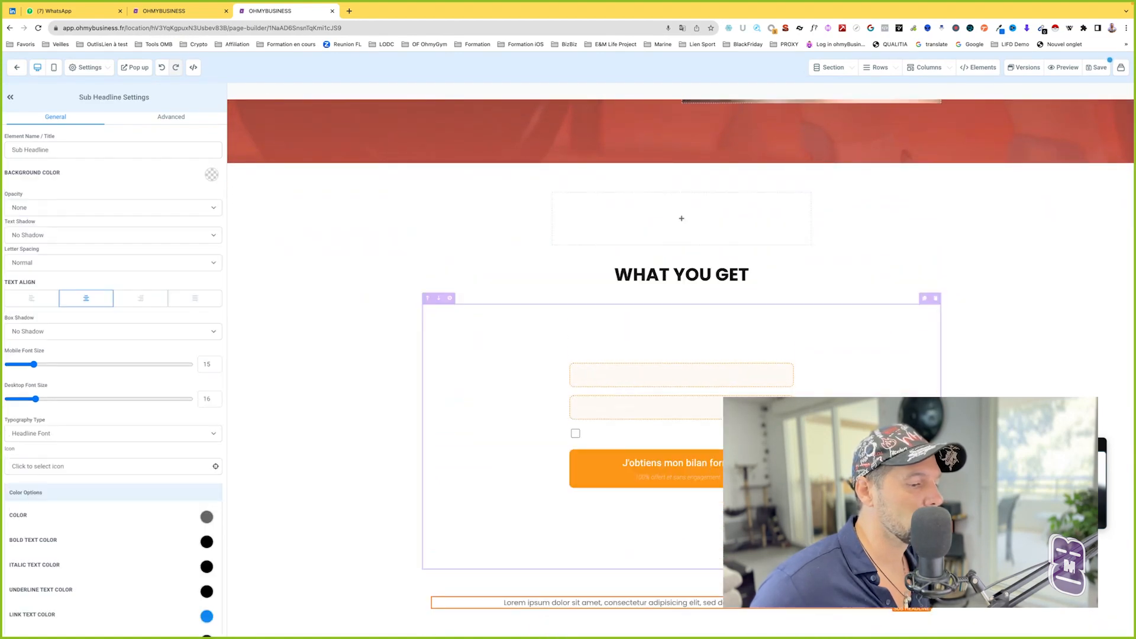
scroll(661, 428, down, 1)
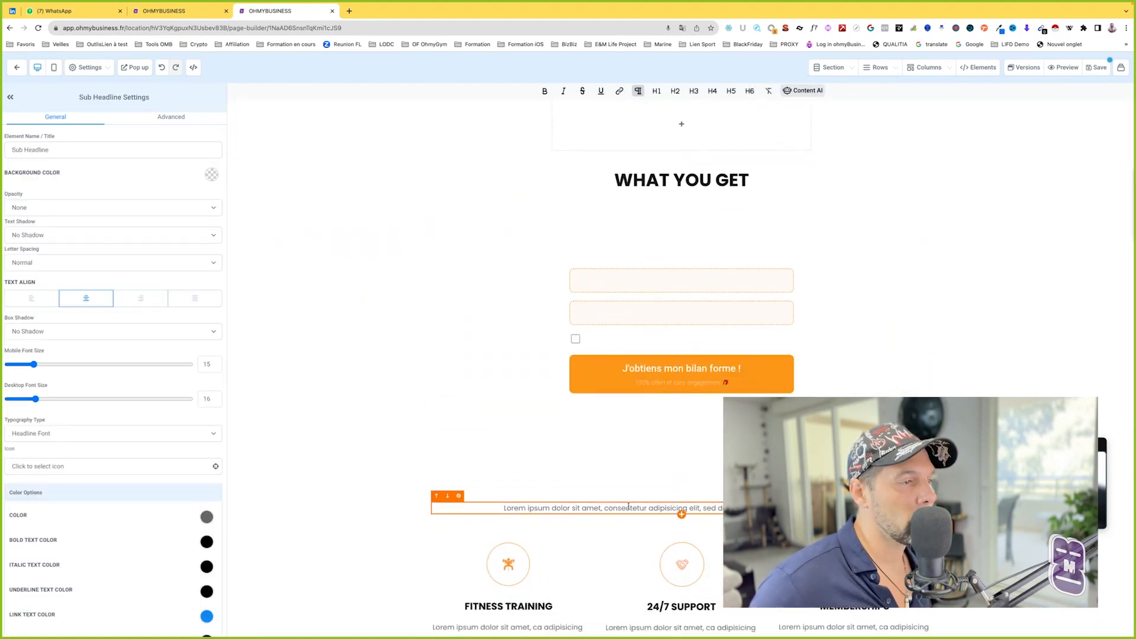
scroll(642, 248, up, 2)
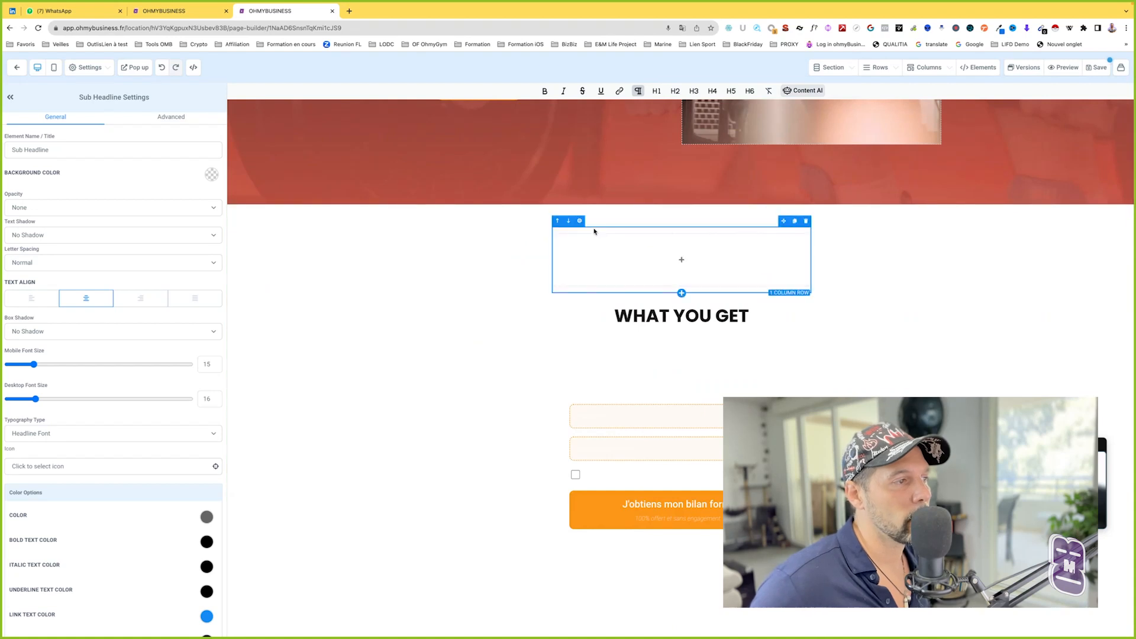
- Reduce the width of the row holding the lorem ipsum subheadline below the form to about 51
click(785, 227)
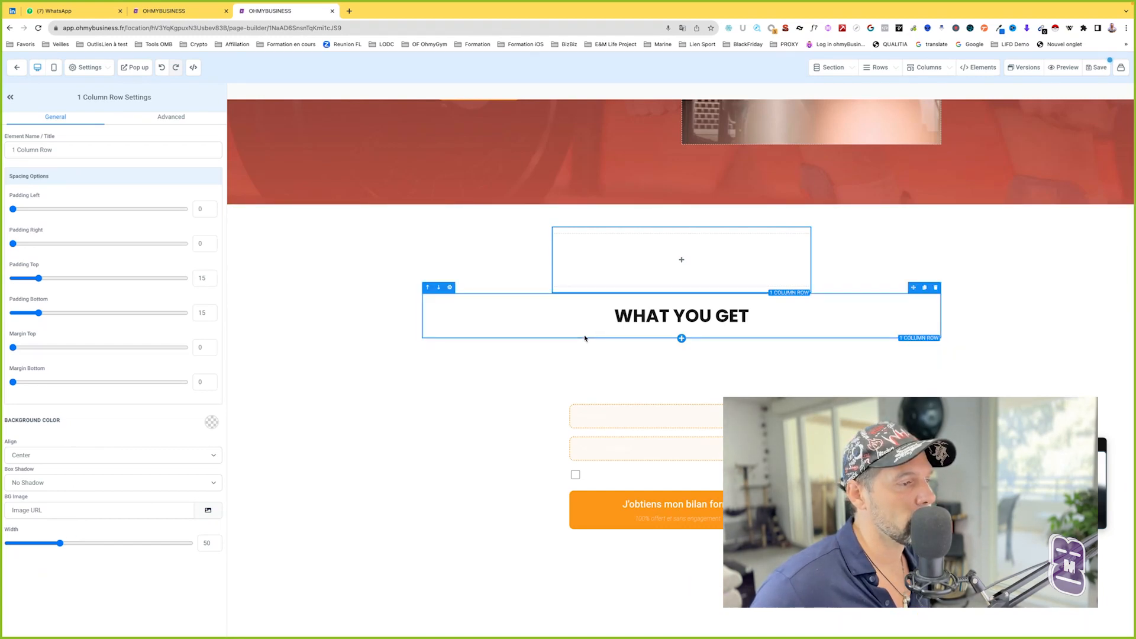
scroll(564, 478, down, 2)
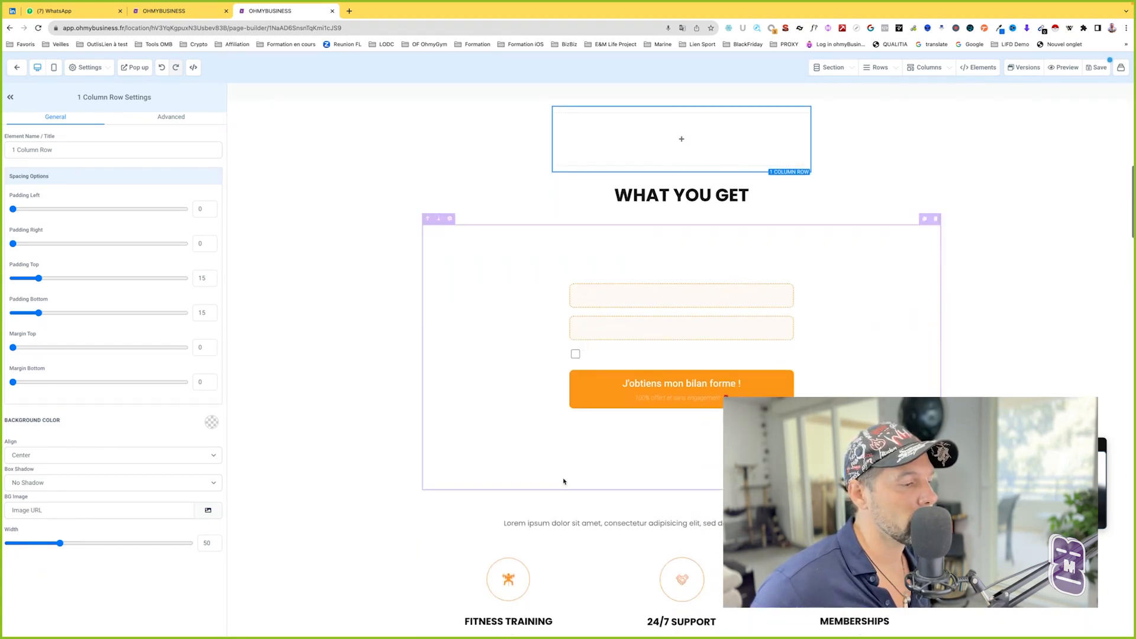
click(561, 502)
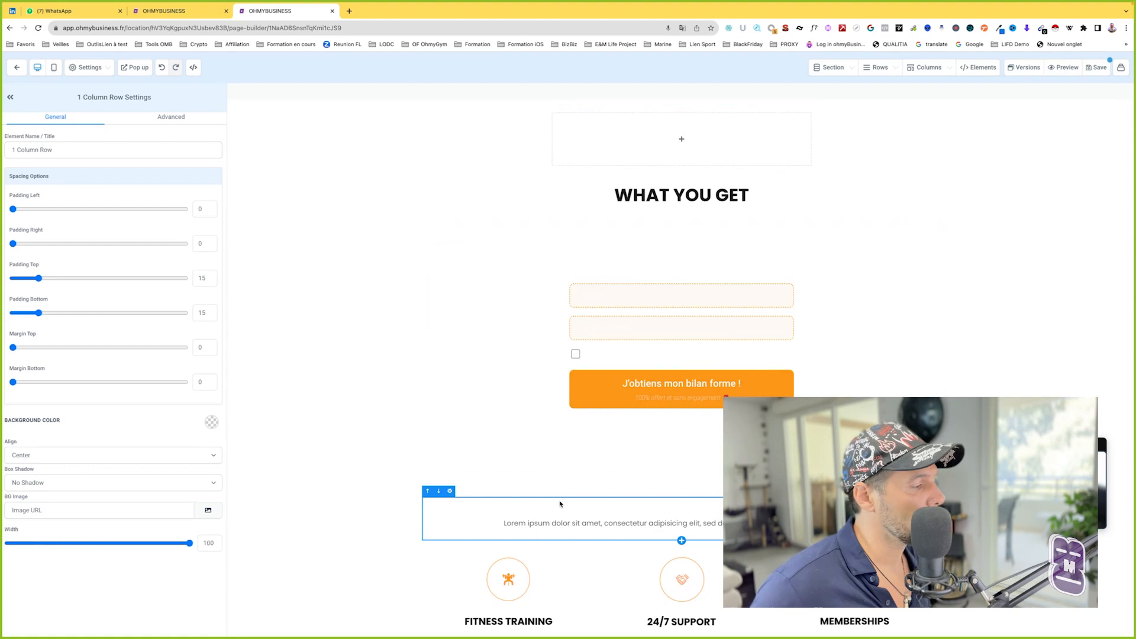
click(75, 543)
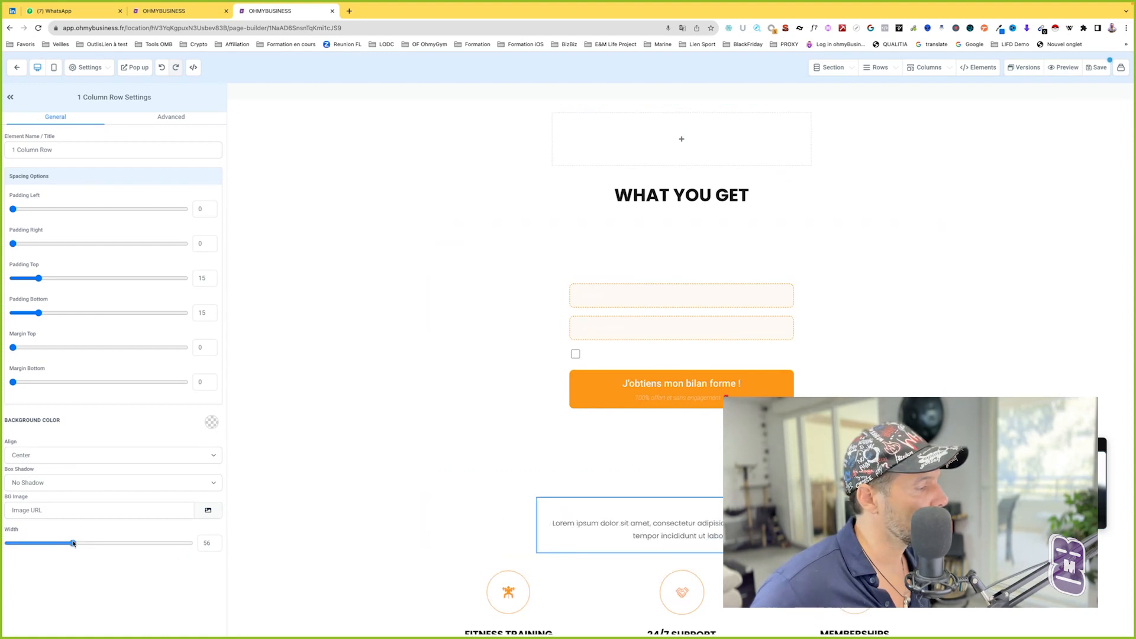
drag(68, 544, 64, 544)
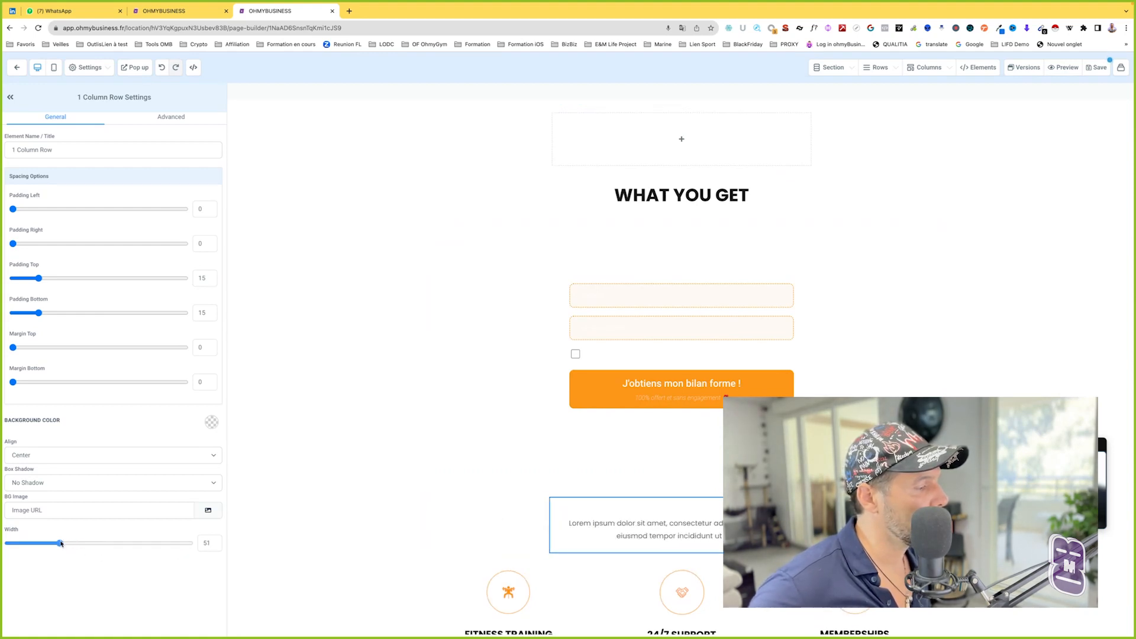
- Set the width of both the "WHAT YOU GET" headline row and the form row to 50
click(597, 179)
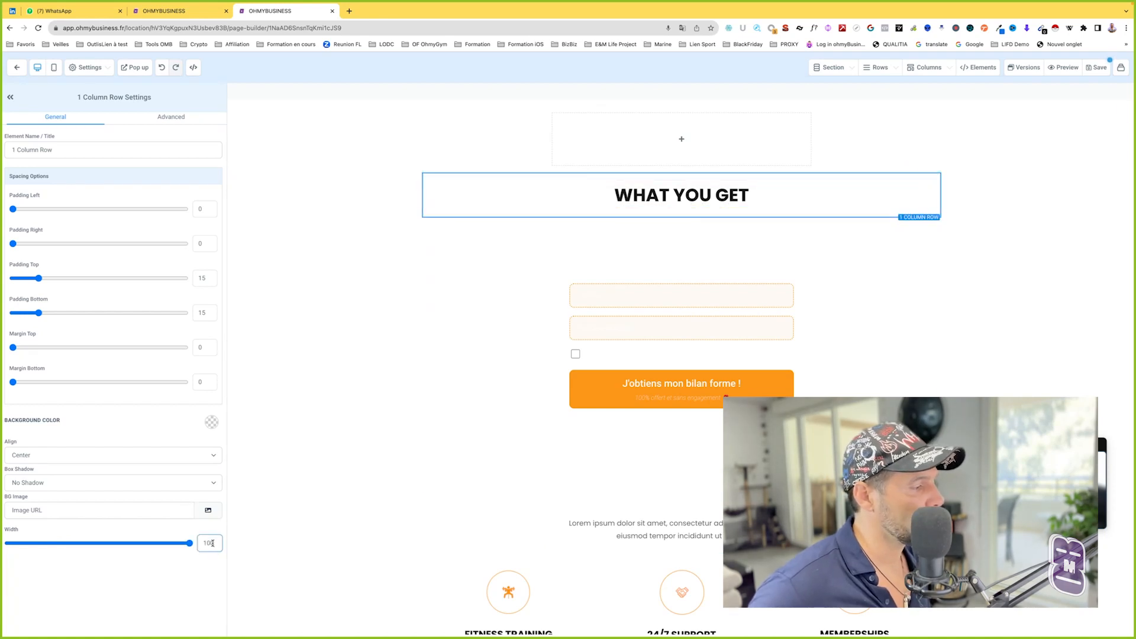
text(50)
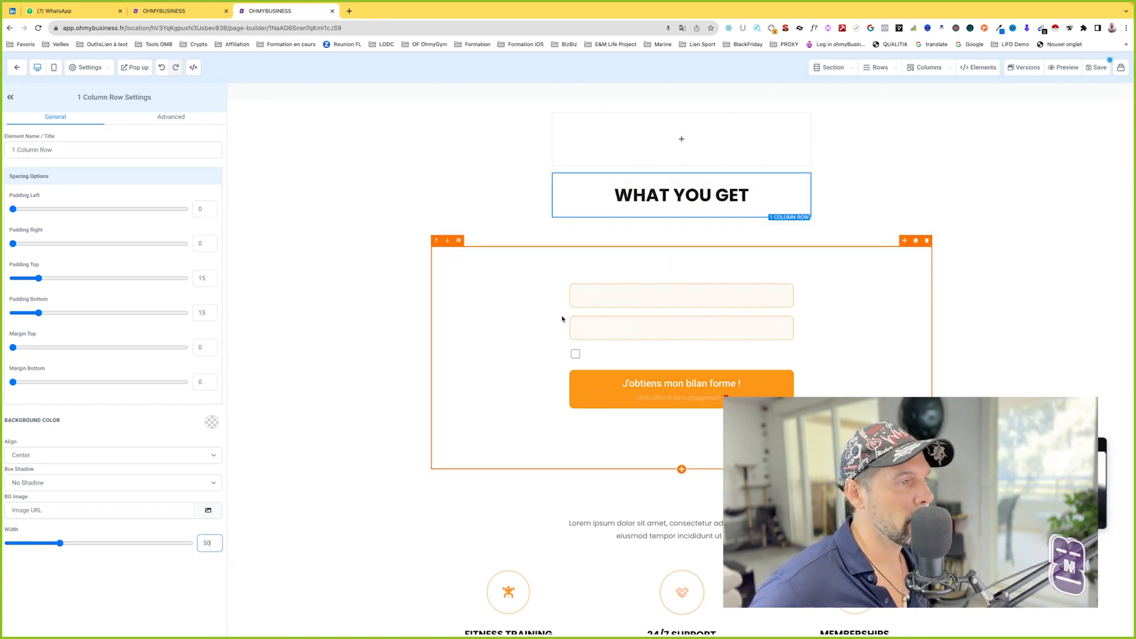
click(551, 225)
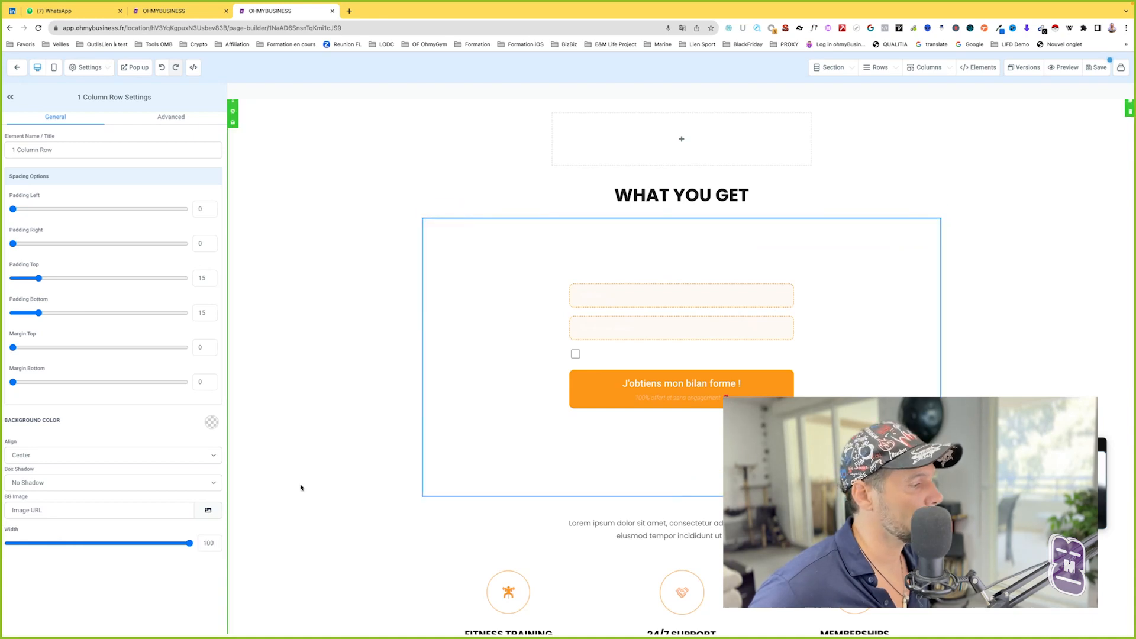
text(50)
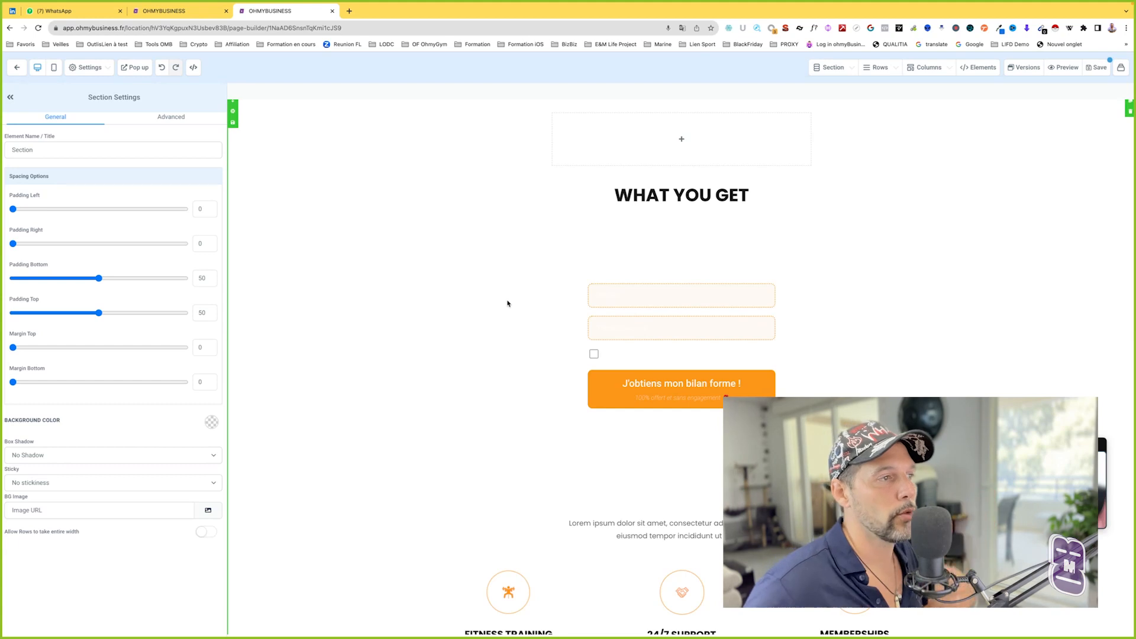
- Set the background color of the row containing the form to black
click(666, 255)
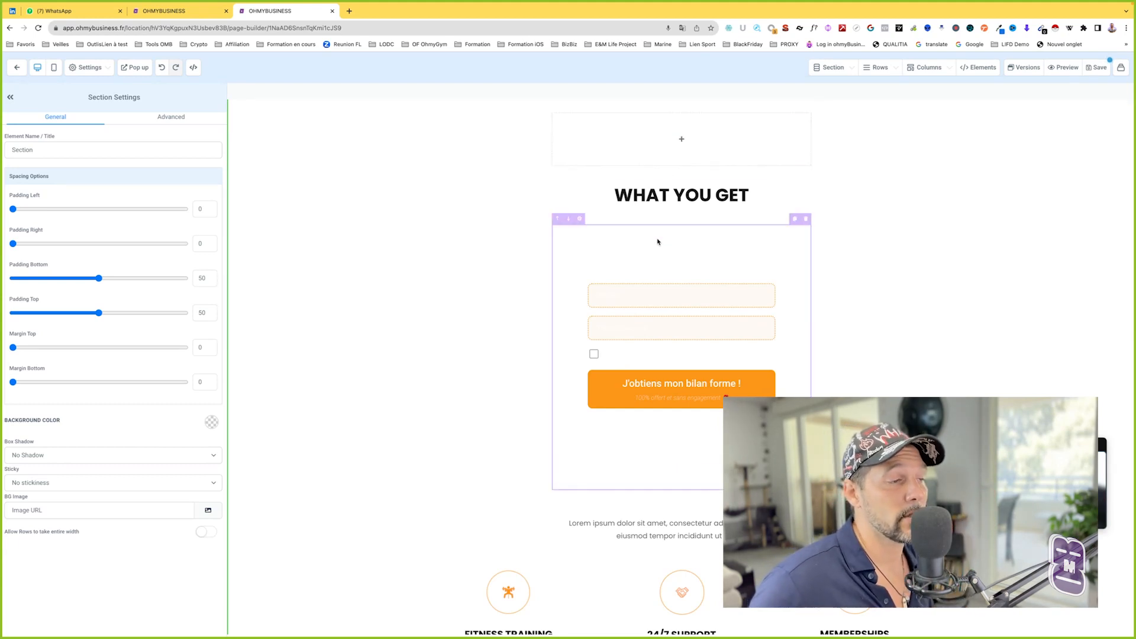
click(652, 229)
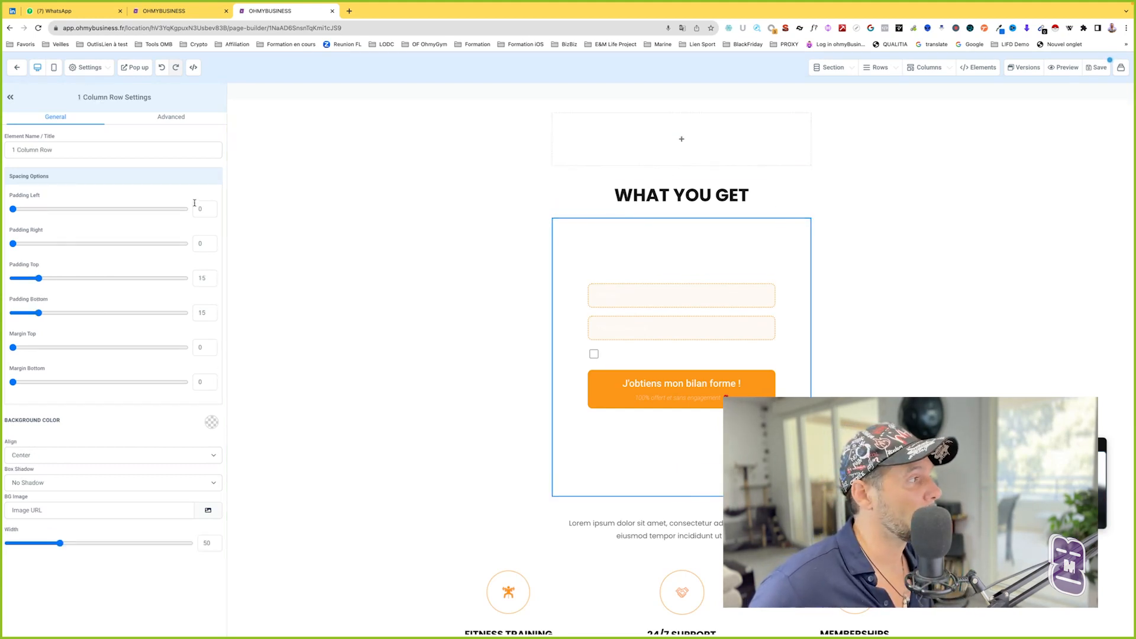
click(212, 421)
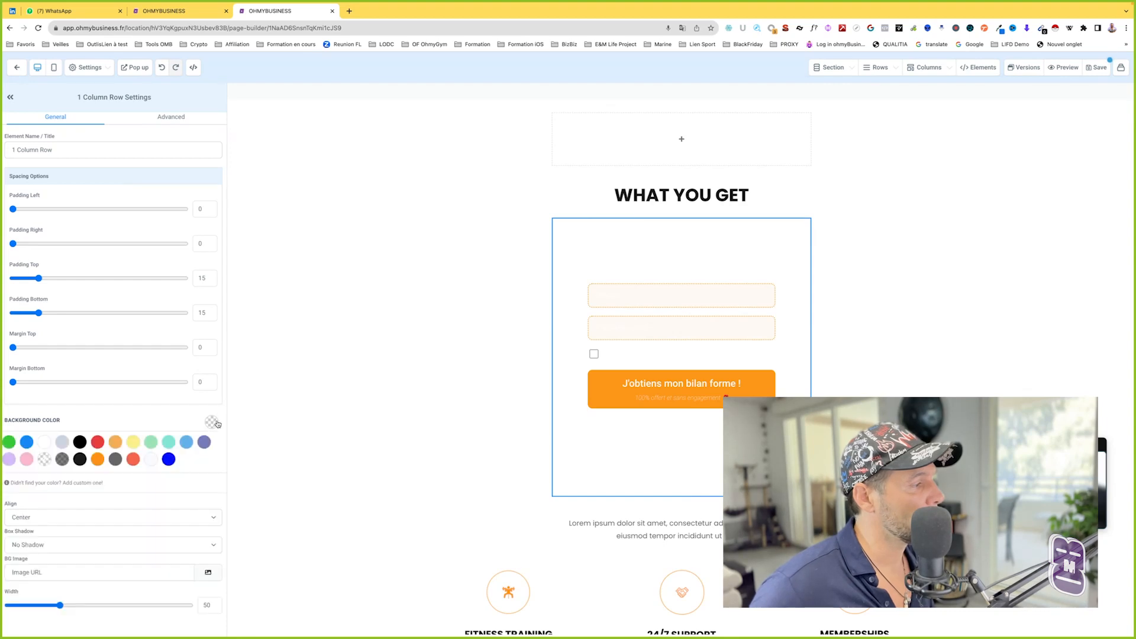
click(80, 443)
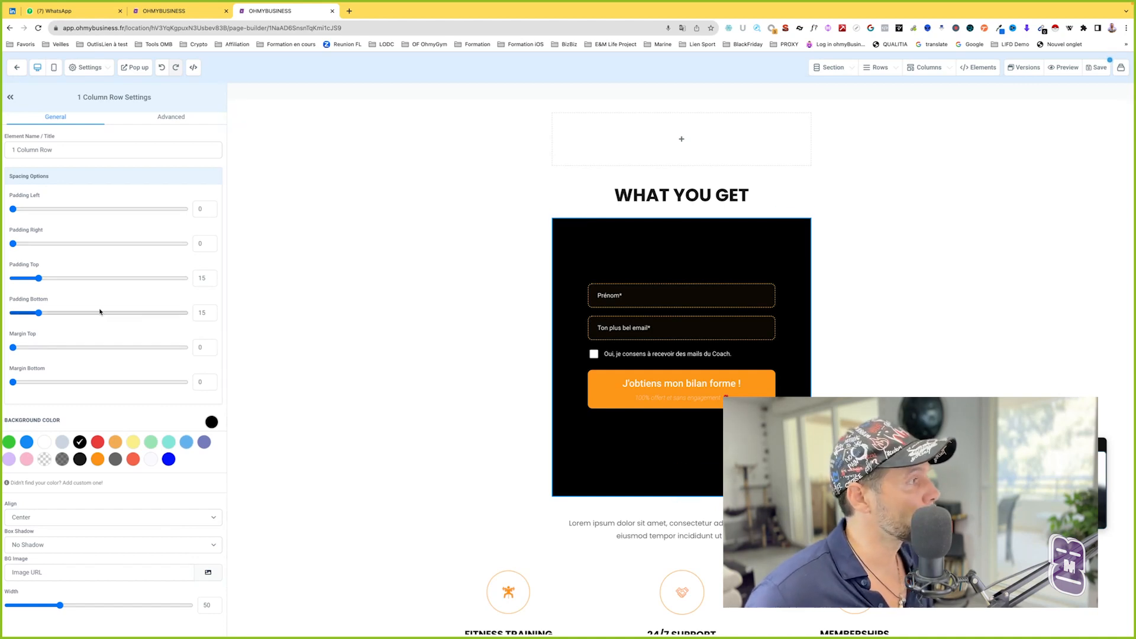
- Give the form row a Full Border with a border radius of 25px
click(162, 117)
click(96, 177)
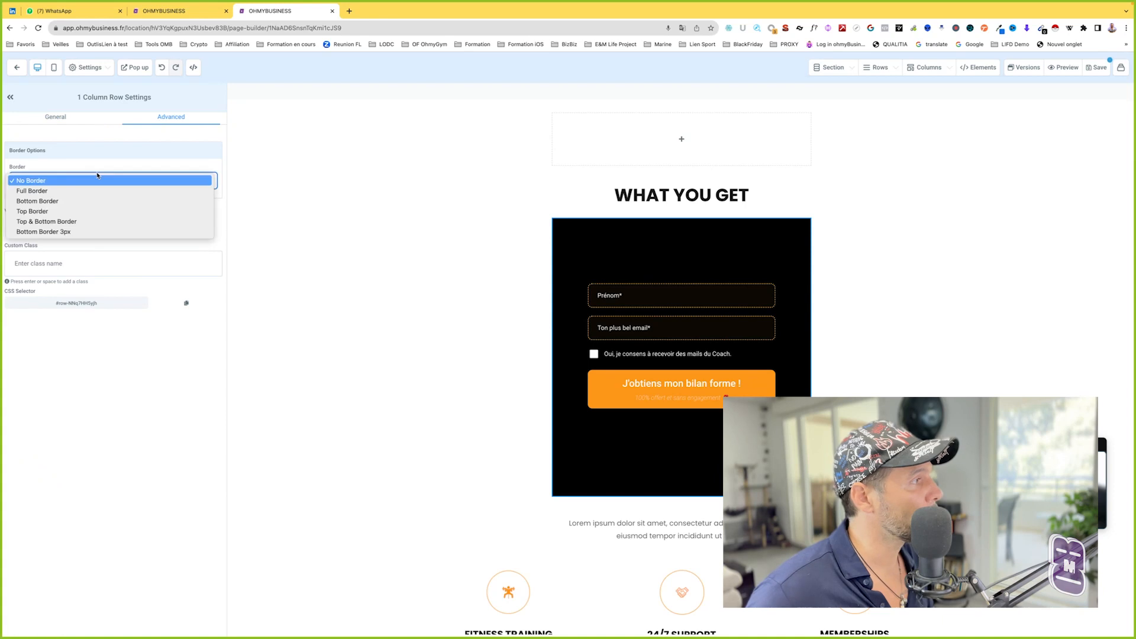
key(Escape)
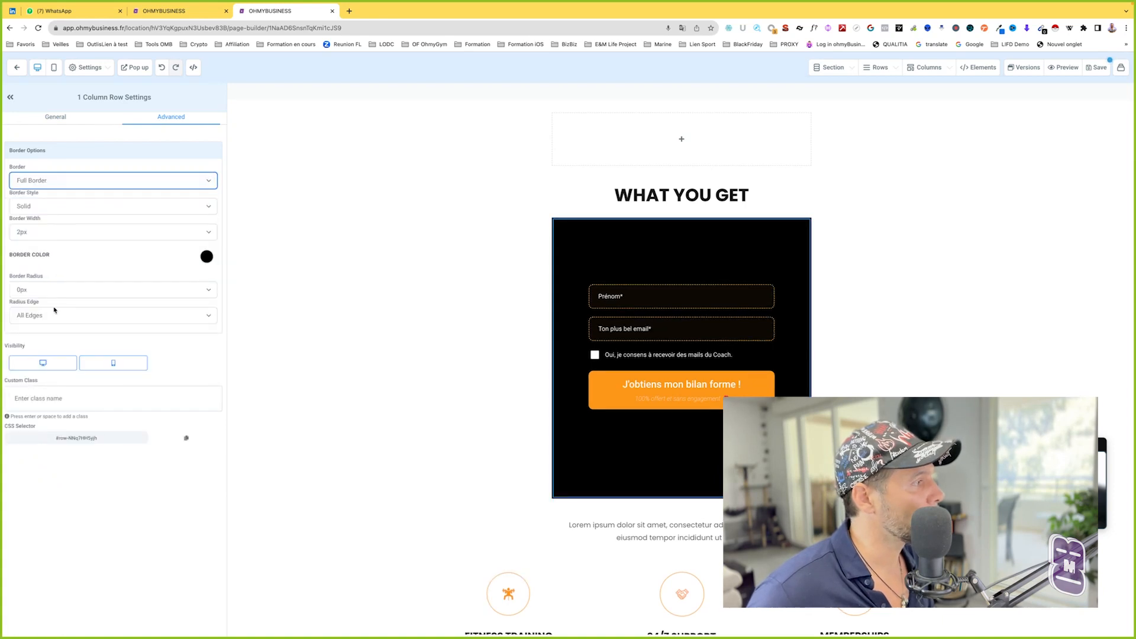
click(54, 291)
click(53, 382)
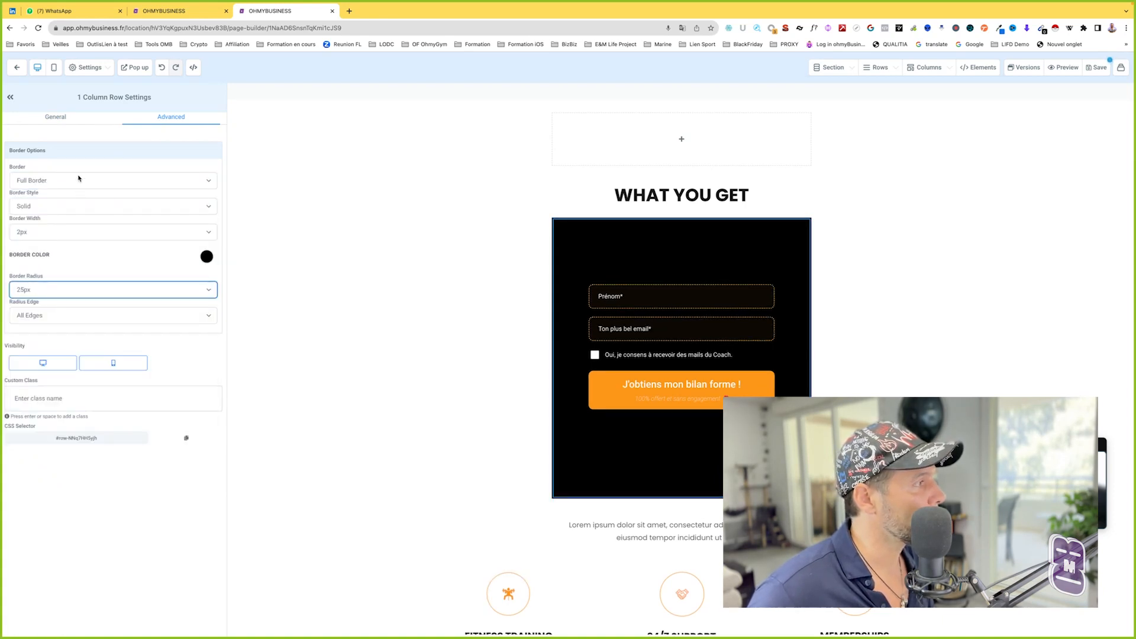
- Set the form row's border option to No Border and leave the row's settings
click(78, 180)
key(Escape)
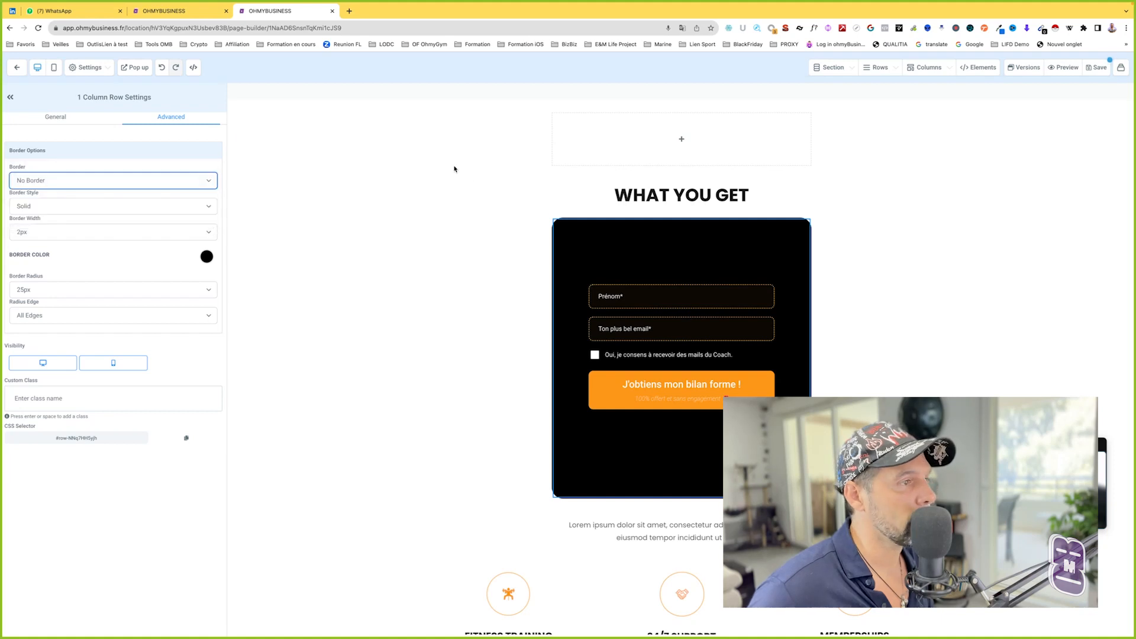
click(495, 192)
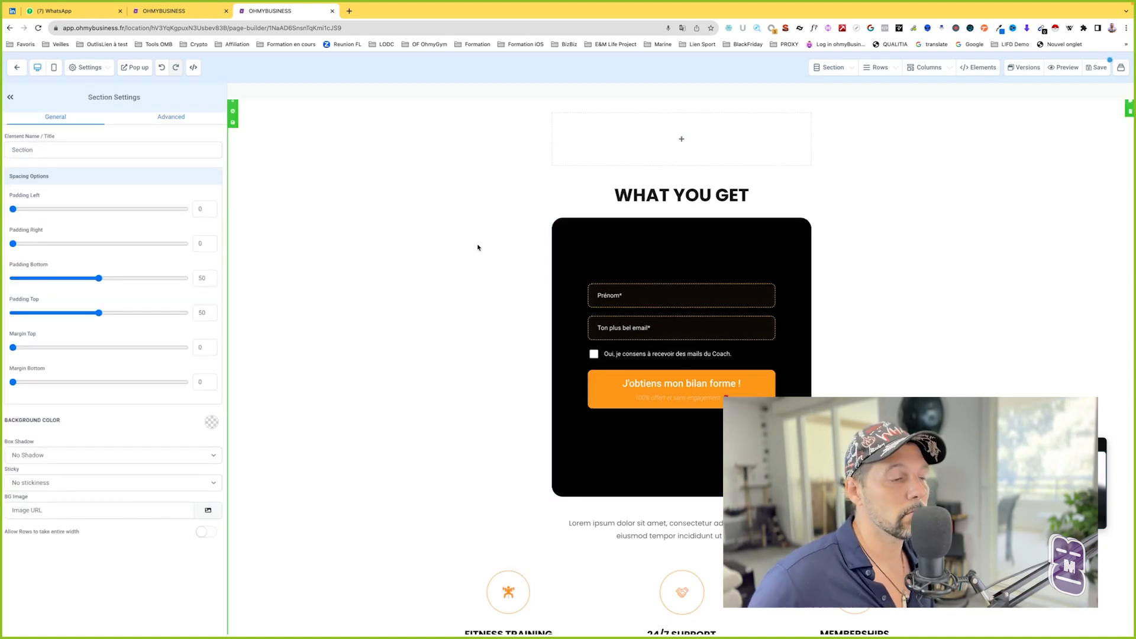